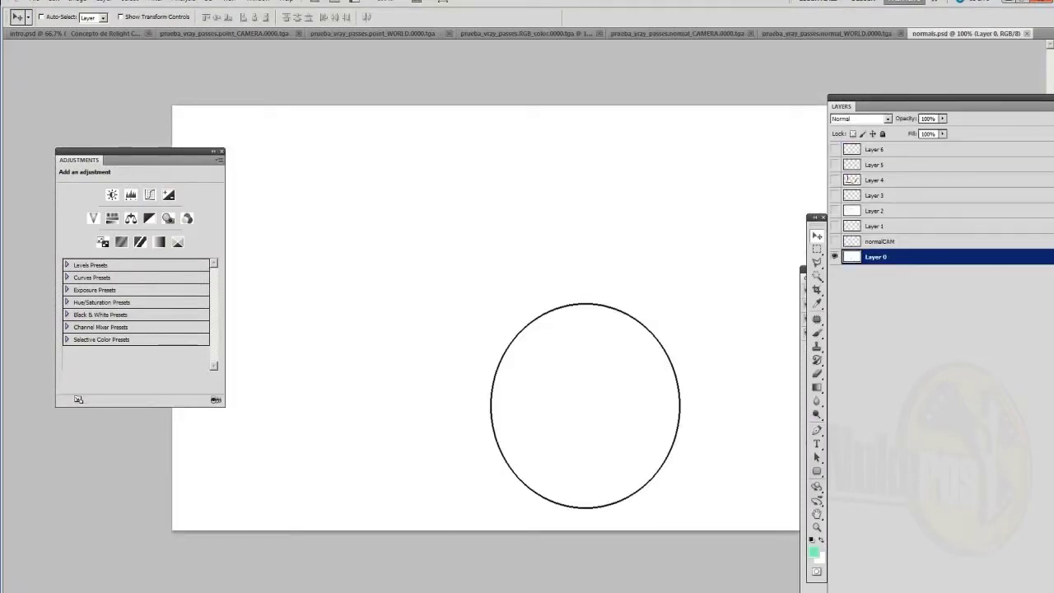
View the normalCAM diagram over the circle, hide that layer again, and show Layer 1's axis drawing instead
left_click_drag(931, 98, 879, 68)
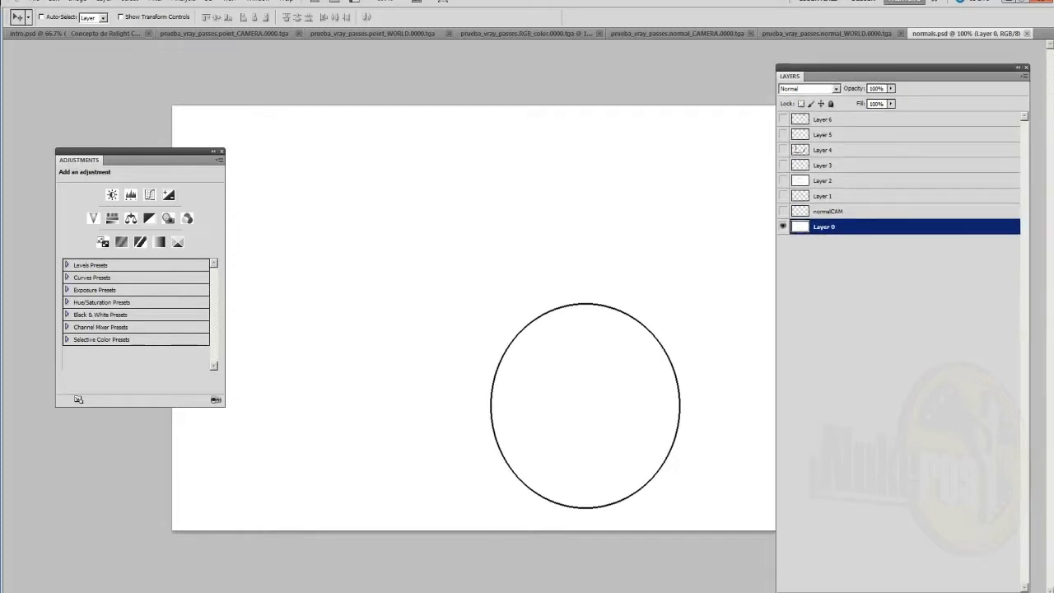
left_click(783, 212)
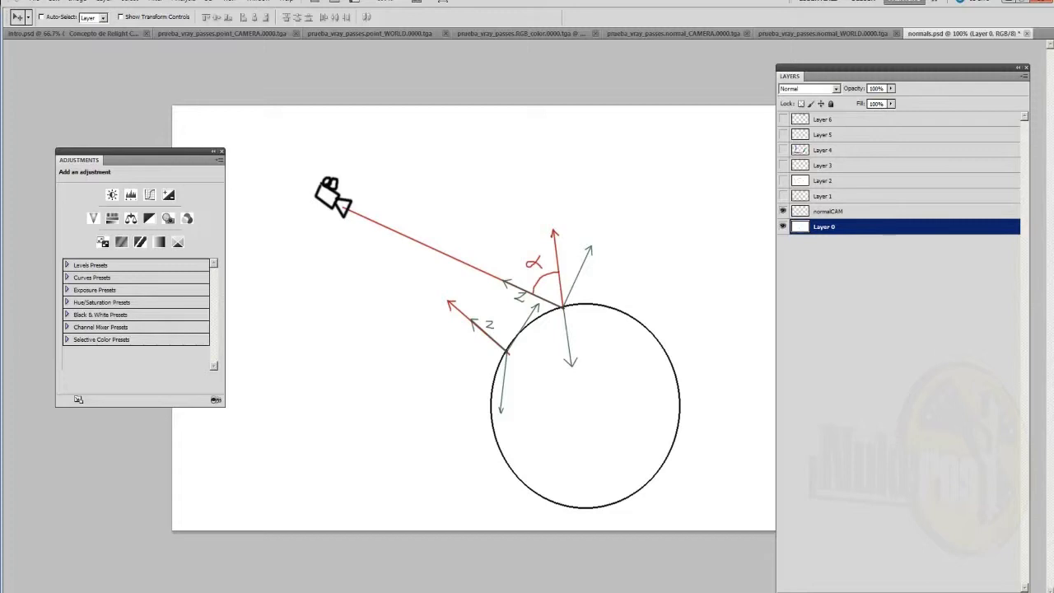
left_click(783, 212)
left_click(783, 196)
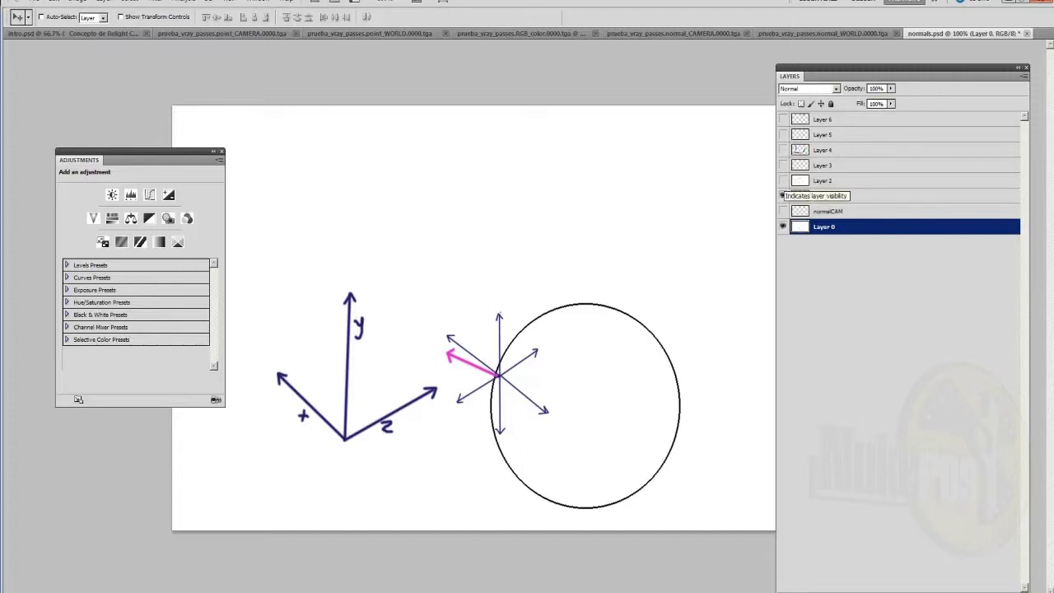
Show and select Layer 2, and move the Adjustments panel clear of its axis sketch
left_click(782, 180)
left_click(824, 180)
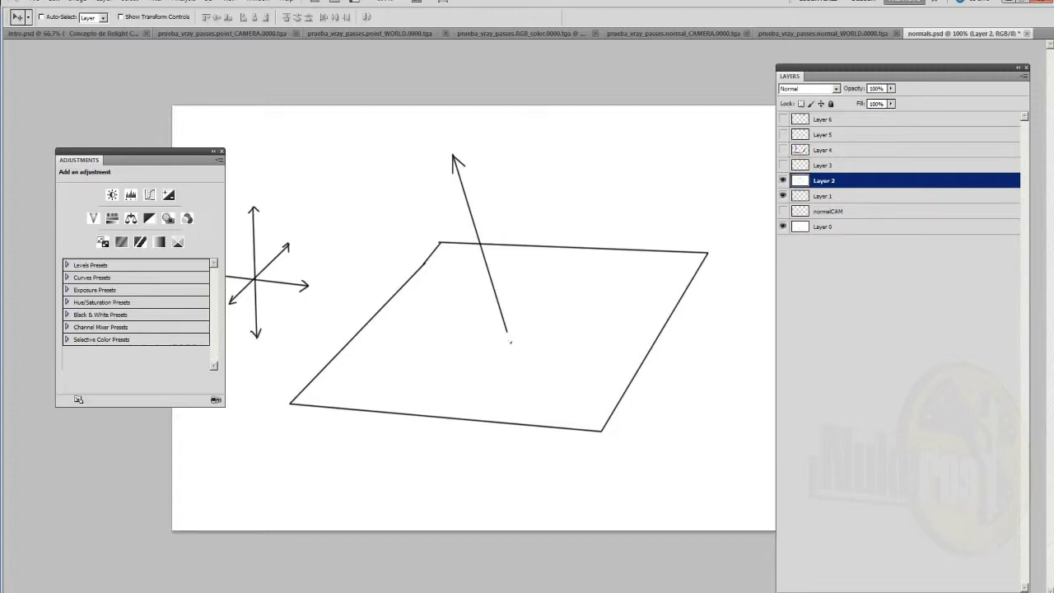
left_click_drag(132, 152, 91, 151)
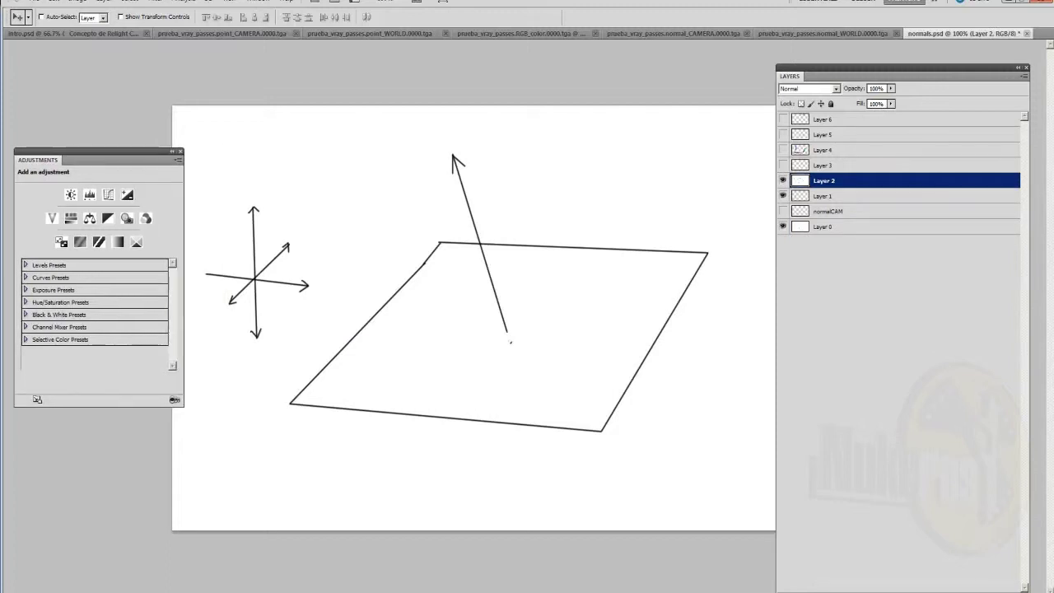
Label the three axes of the small axis sketch X, Y and Z with the Brush tool in mint green
key("b")
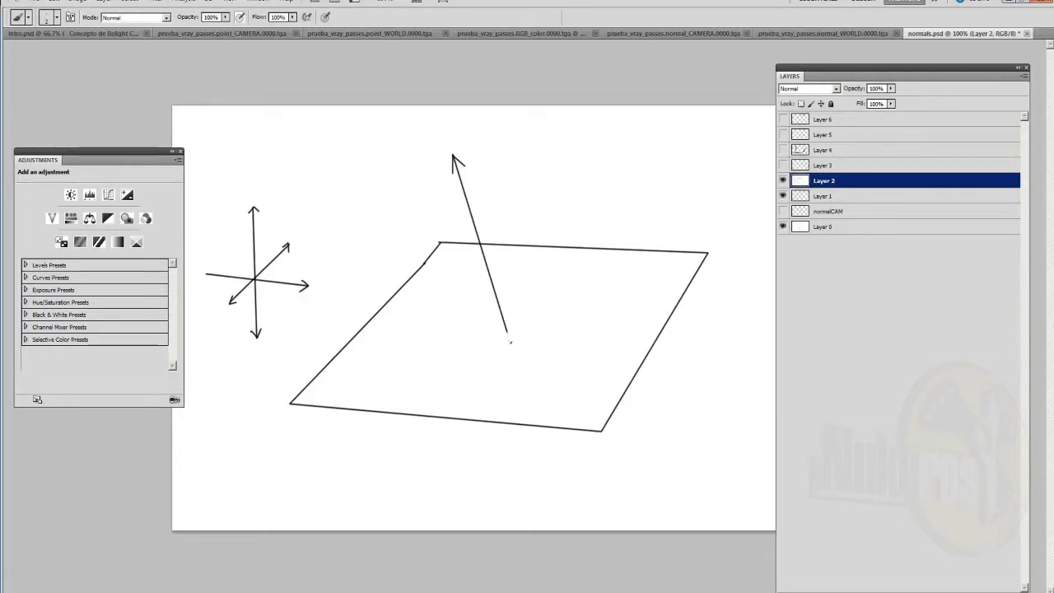
left_click_drag(316, 297, 301, 313)
left_click_drag(302, 245, 298, 264)
left_click_drag(264, 227, 269, 237)
Show Layer 3 and brush green component marks beside the slanted vector's base and its vertical projection
left_click(783, 164)
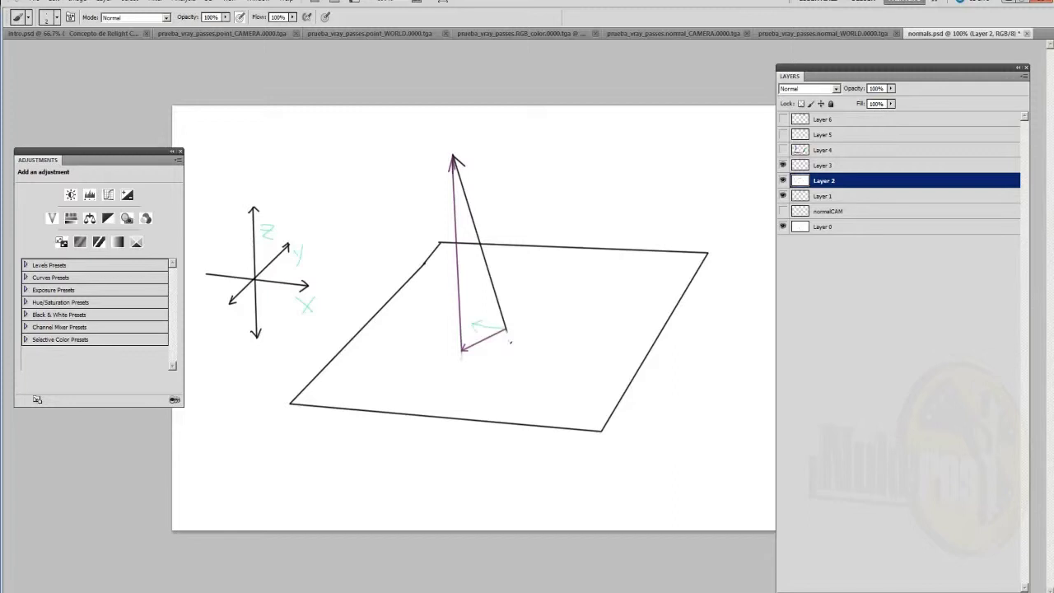
left_click_drag(506, 334, 499, 352)
left_click_drag(461, 277, 456, 191)
Show Layer 4, Layer 5 and Layer 6 to complete the color projection diagram, and select Layer 6
left_click(783, 150)
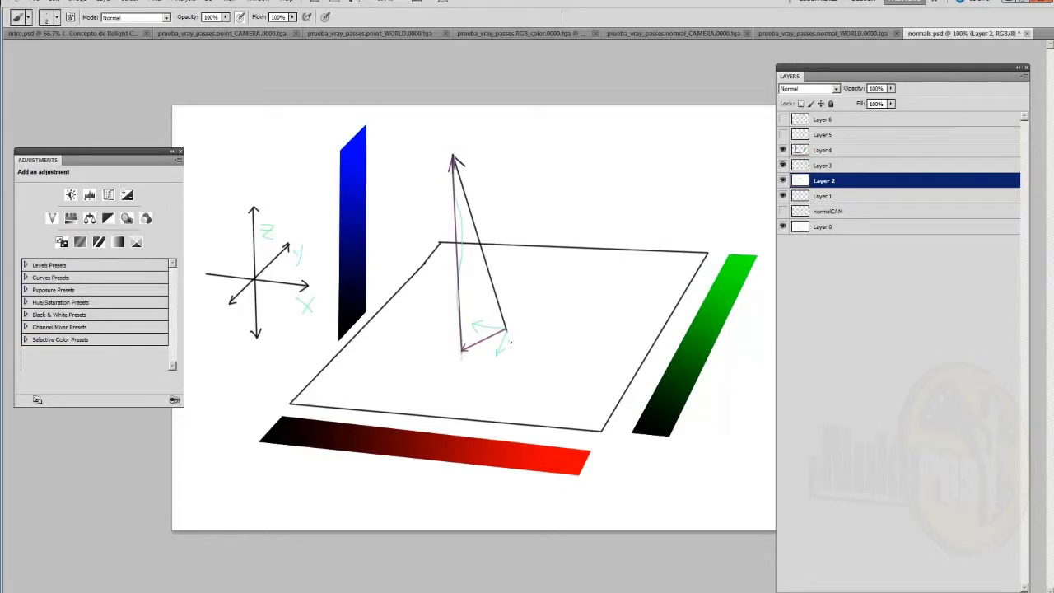
left_click(783, 134)
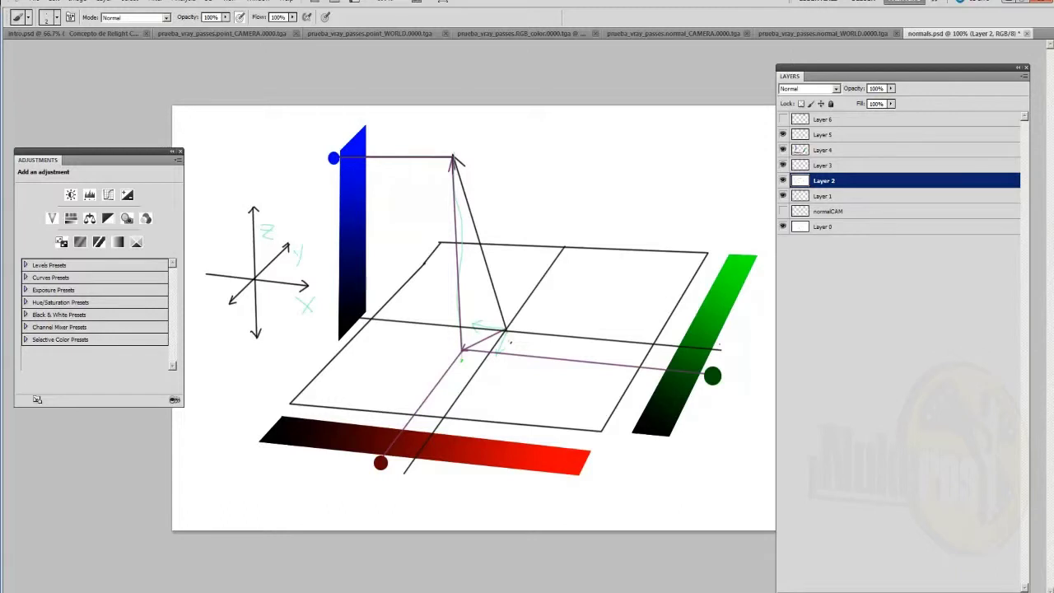
left_click(783, 119)
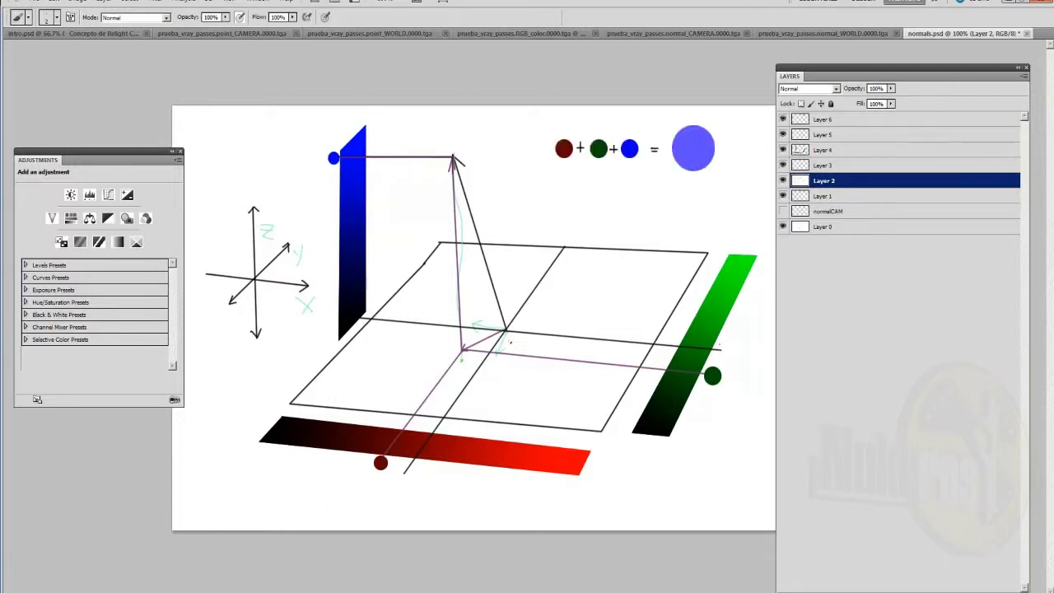
left_click(824, 119)
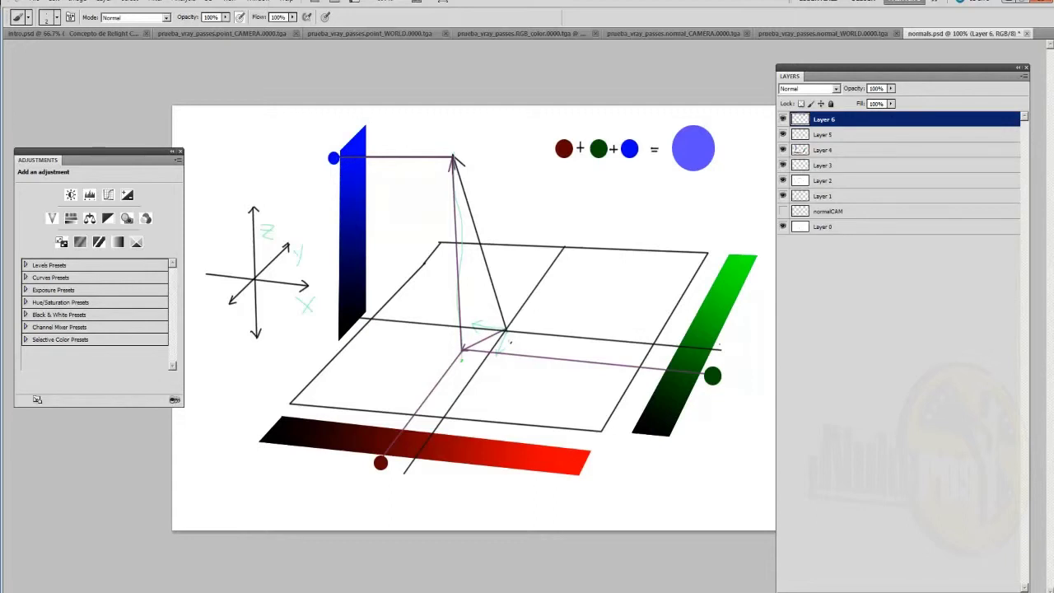
Switch to the prueba_vray_passes.normal_WORLD.0000.tga document and move the Channels panel clear of the render
left_click(823, 33)
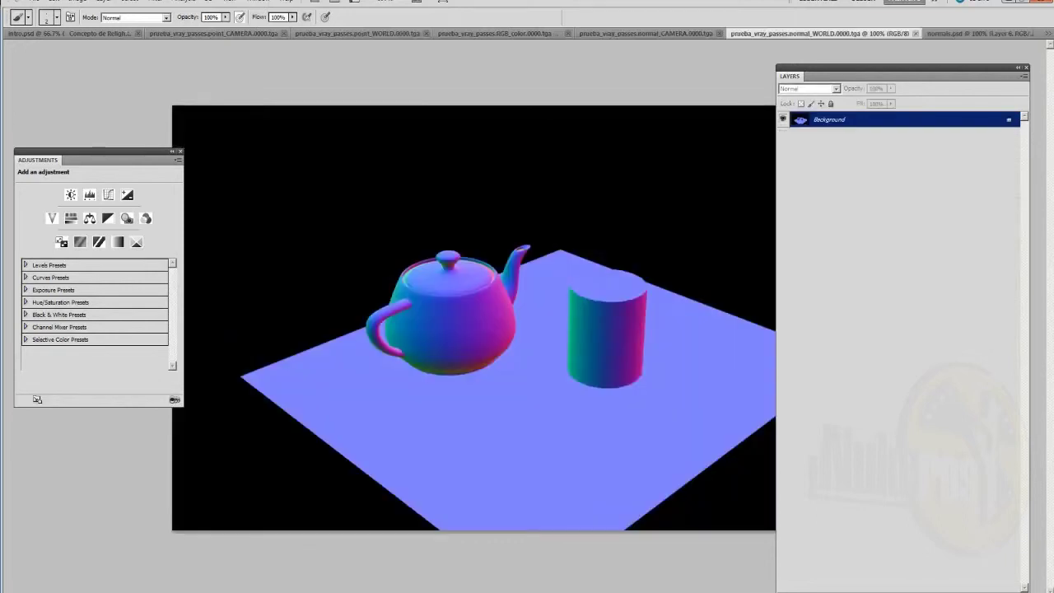
key("v")
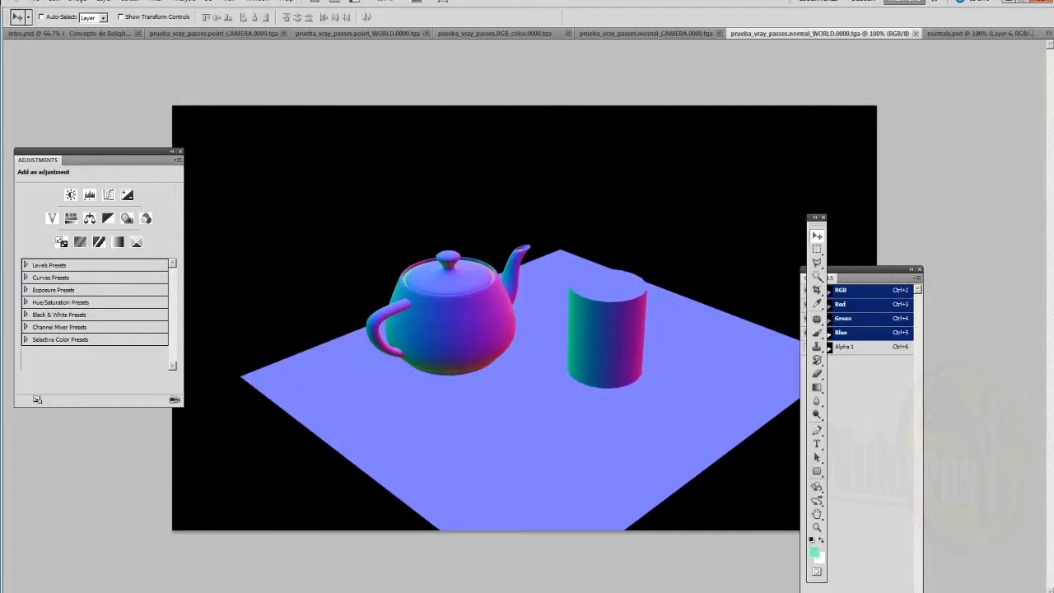
left_click_drag(872, 269, 958, 147)
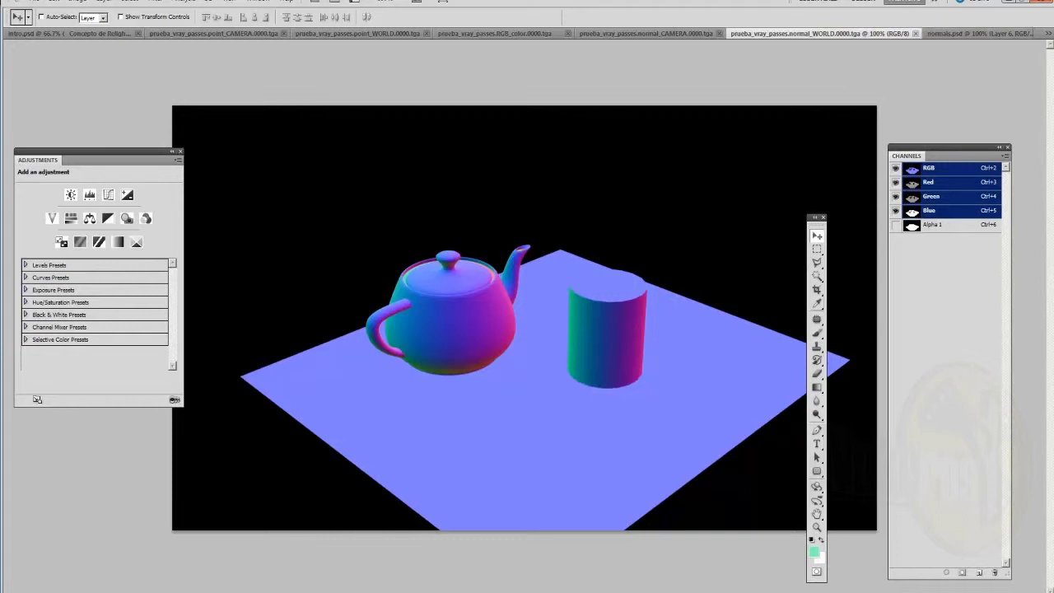
Sample the floor plane in the normal_WORLD pass to read its RGB values, and compare it with the normals.psd diagram
left_click(817, 304)
left_click(813, 550)
left_click(511, 444)
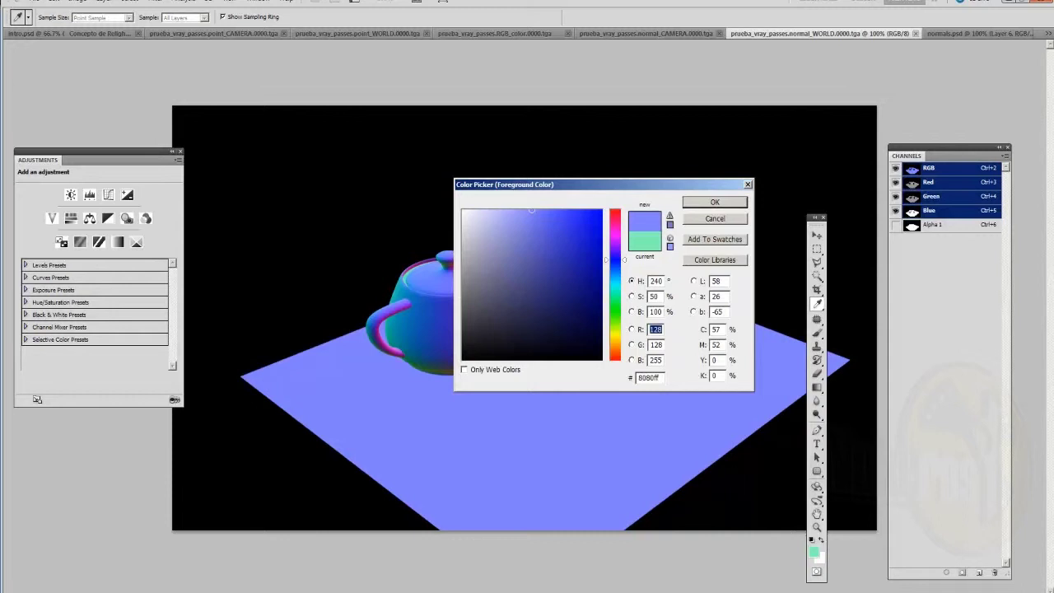
key("Escape")
key("ctrl+Tab")
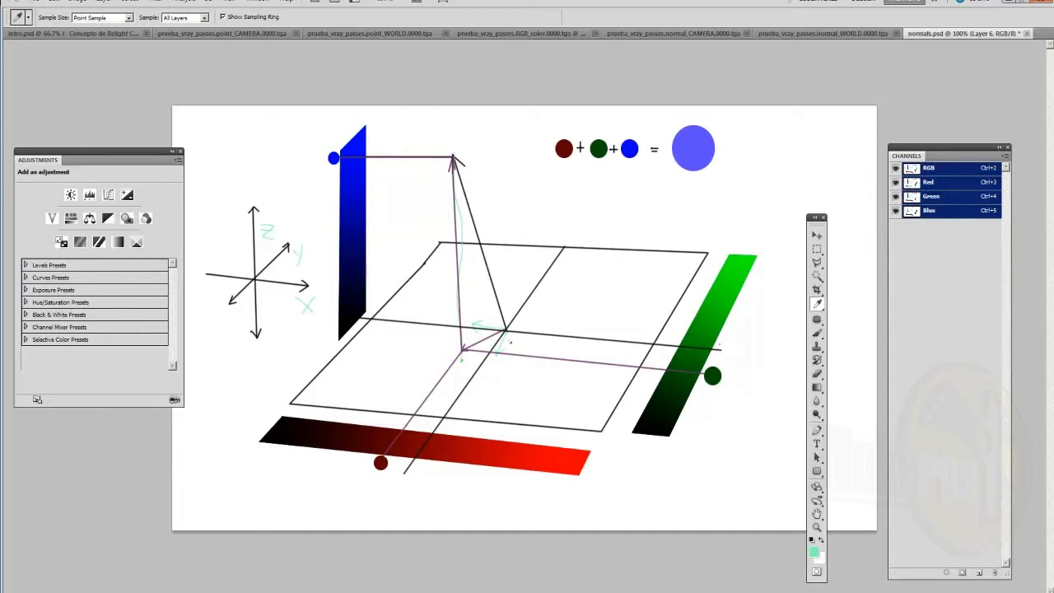
key("ctrl+shift+Tab")
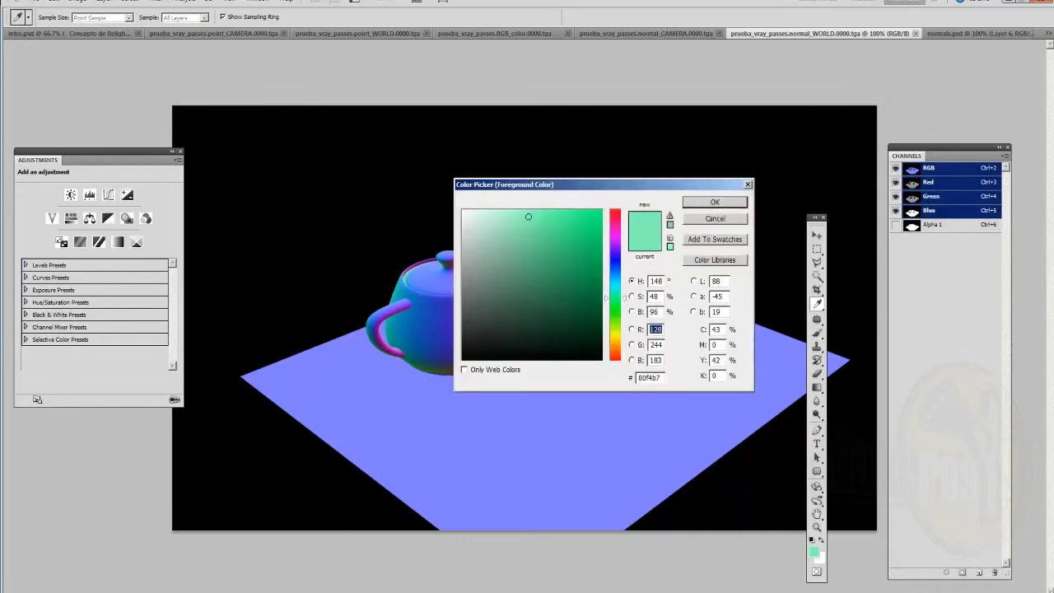
Sample the handle side and spout side of the teapot body in the normal_WORLD pass to read their RGB values
left_click(407, 315)
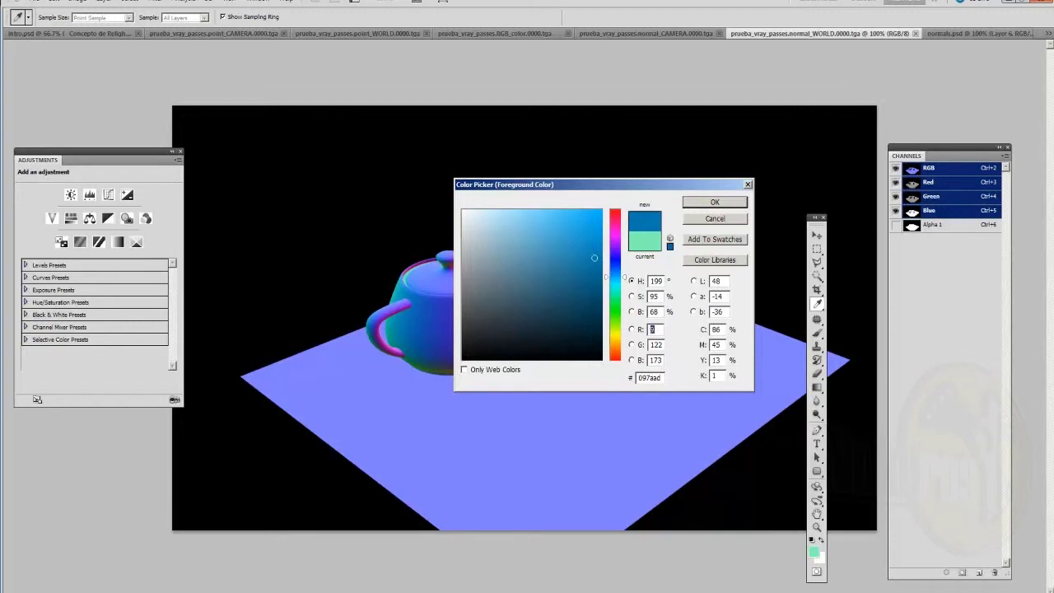
left_click_drag(535, 185, 693, 137)
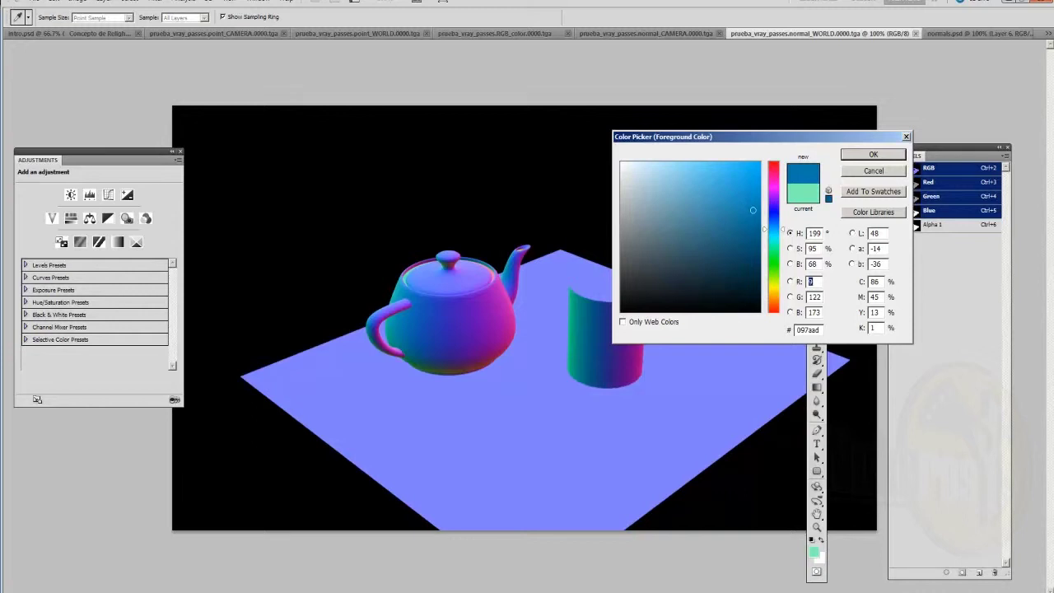
left_click(497, 315)
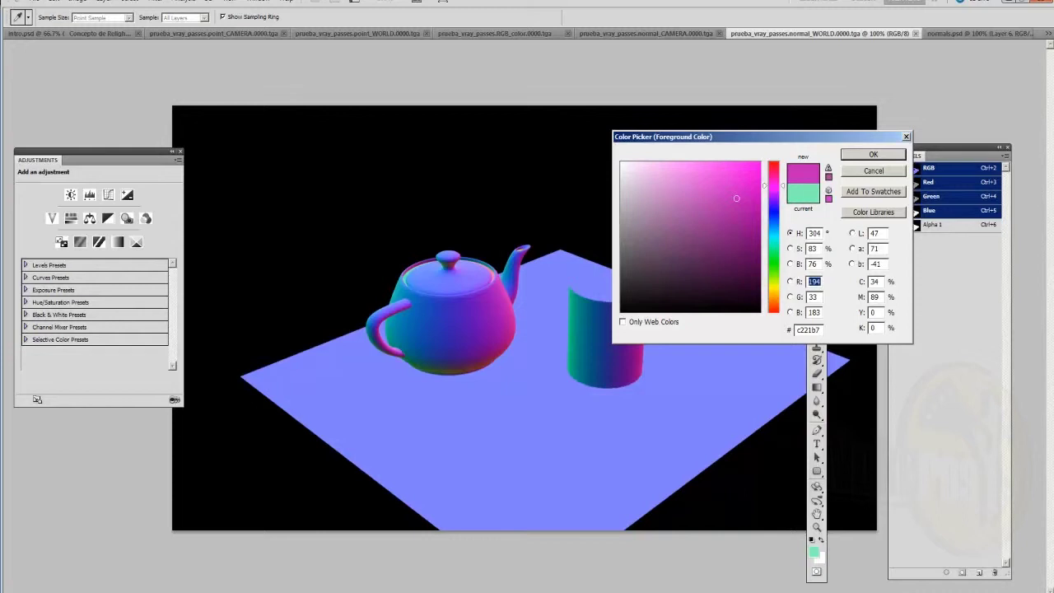
left_click(484, 317)
double_click(812, 298)
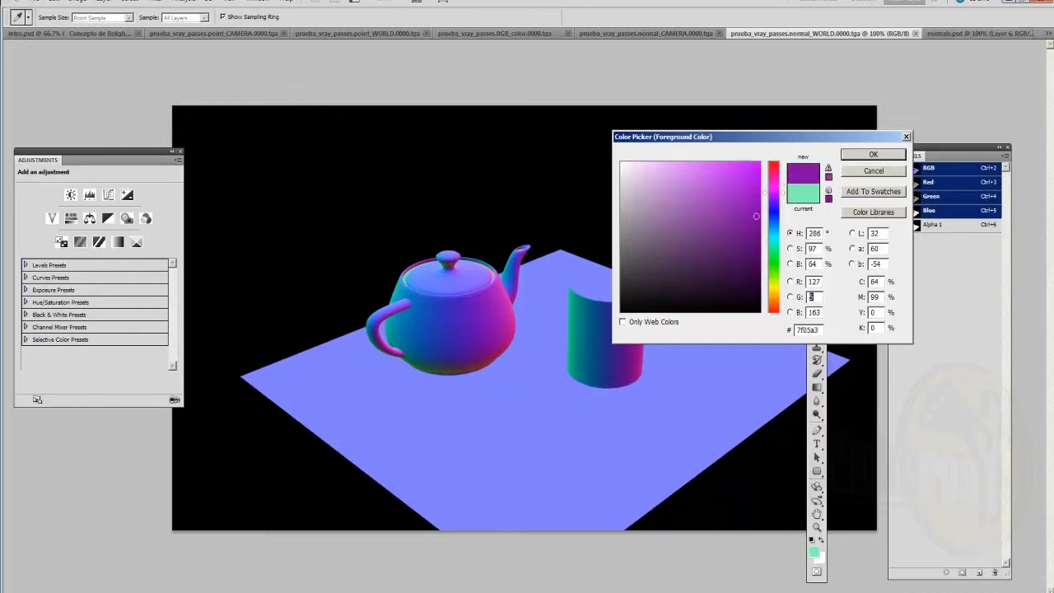
left_click(402, 290)
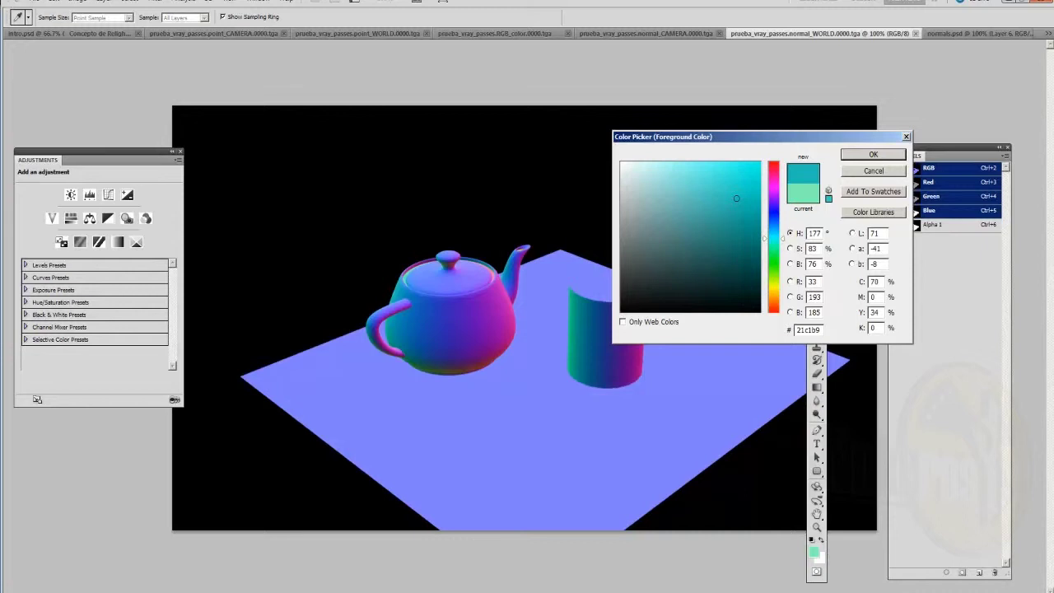
key("Return")
Switch to the normal_CAMERA pass and sample its green floor to read the RGB values in the color picker
left_click(978, 34)
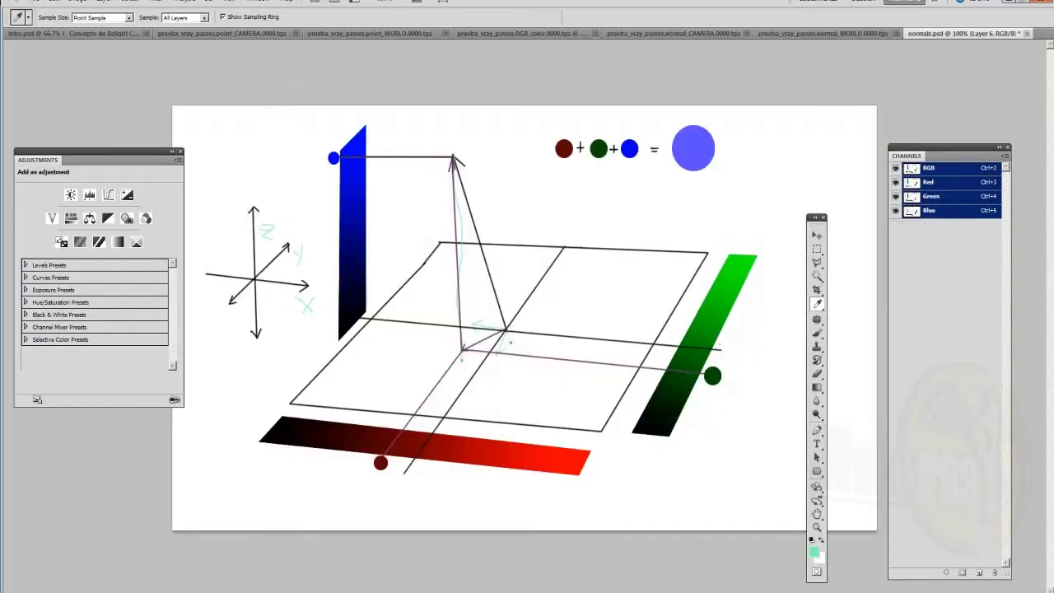
left_click(673, 33)
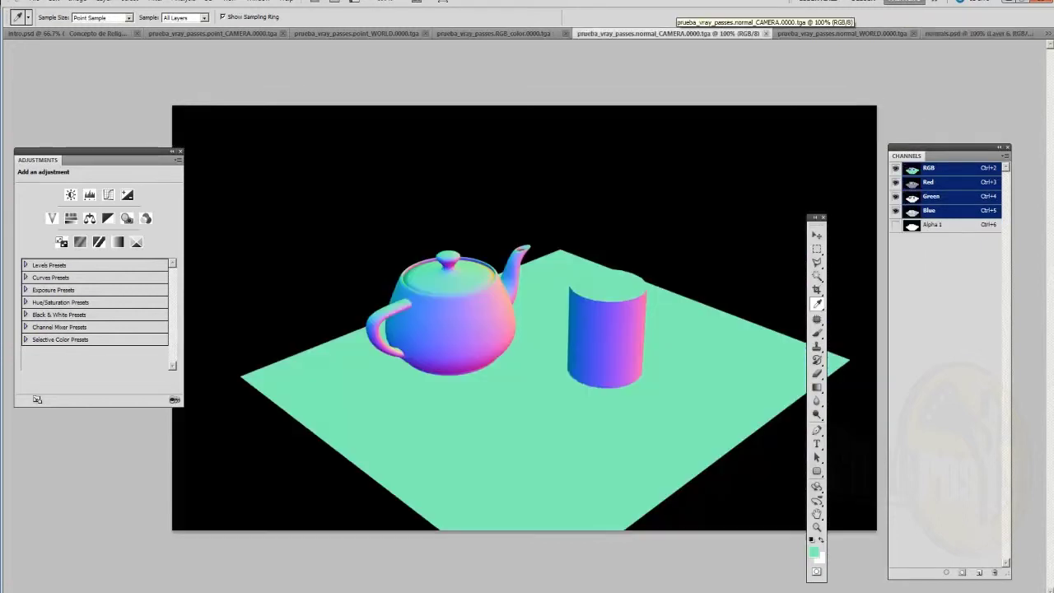
left_click(529, 525)
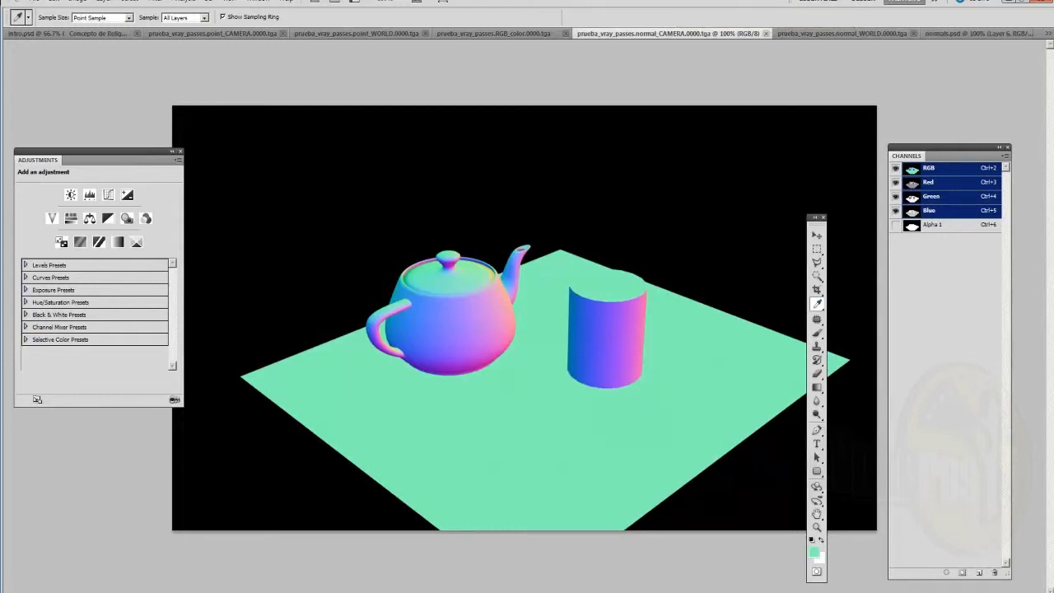
left_click(815, 553)
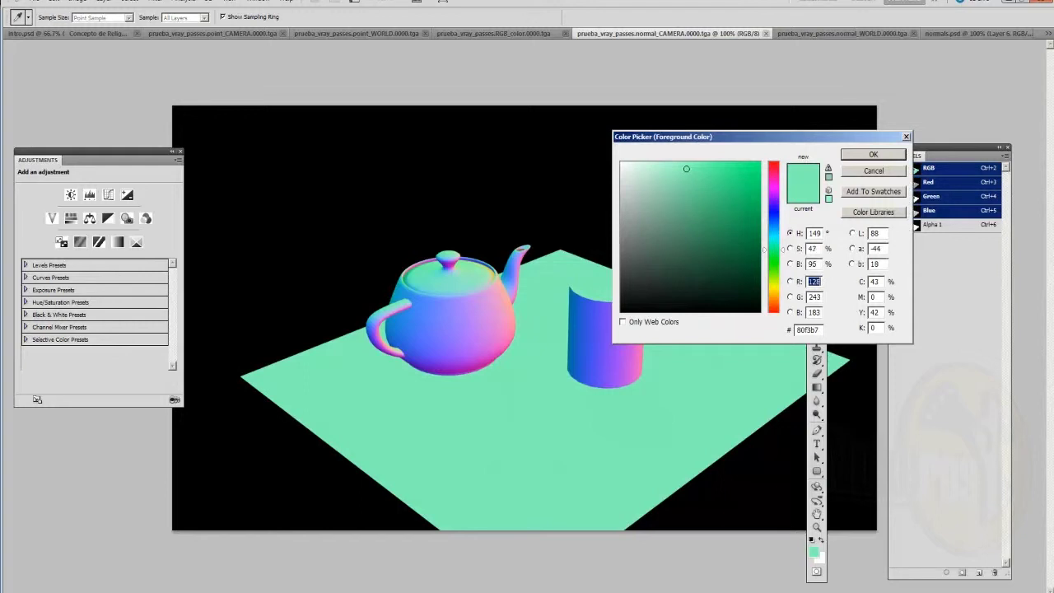
Sample the teapot's front, handle side, spout side, base and lid knob in the normal_CAMERA pass to read their RGB values
left_click(454, 320)
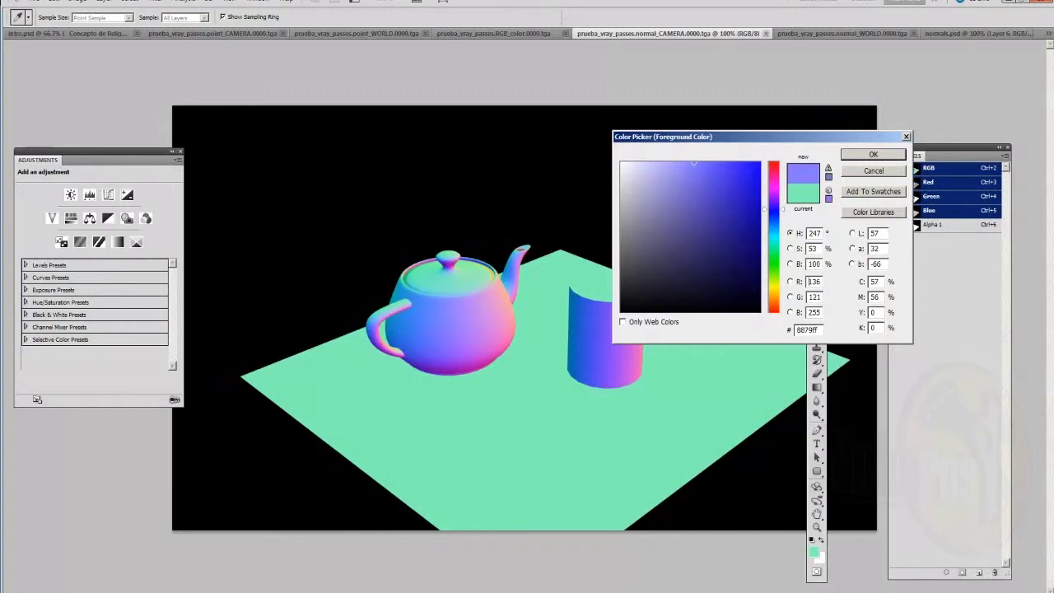
double_click(808, 281)
key("Tab")
left_click(395, 292)
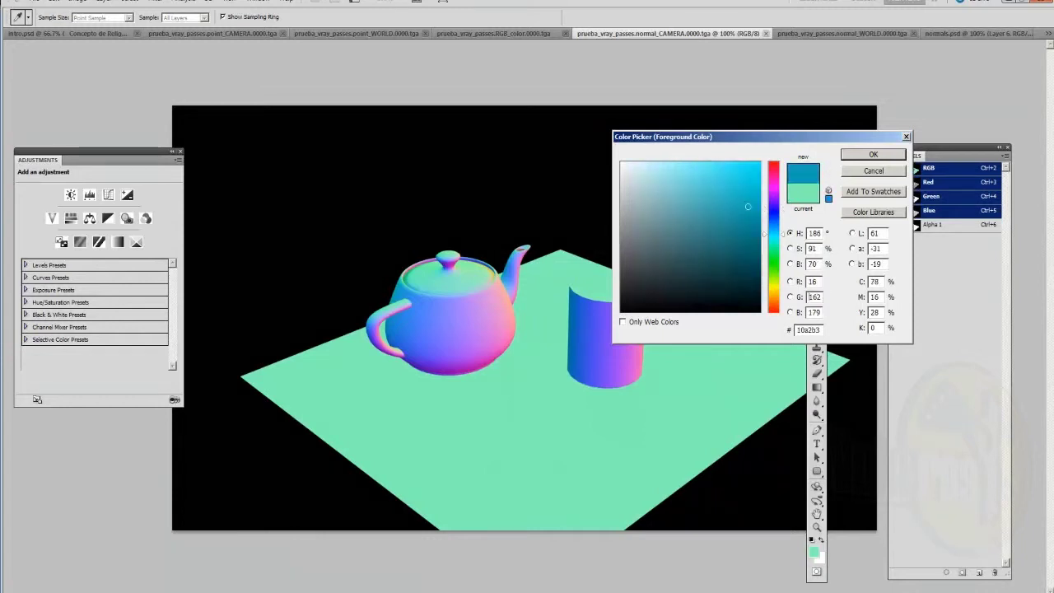
left_click(512, 313)
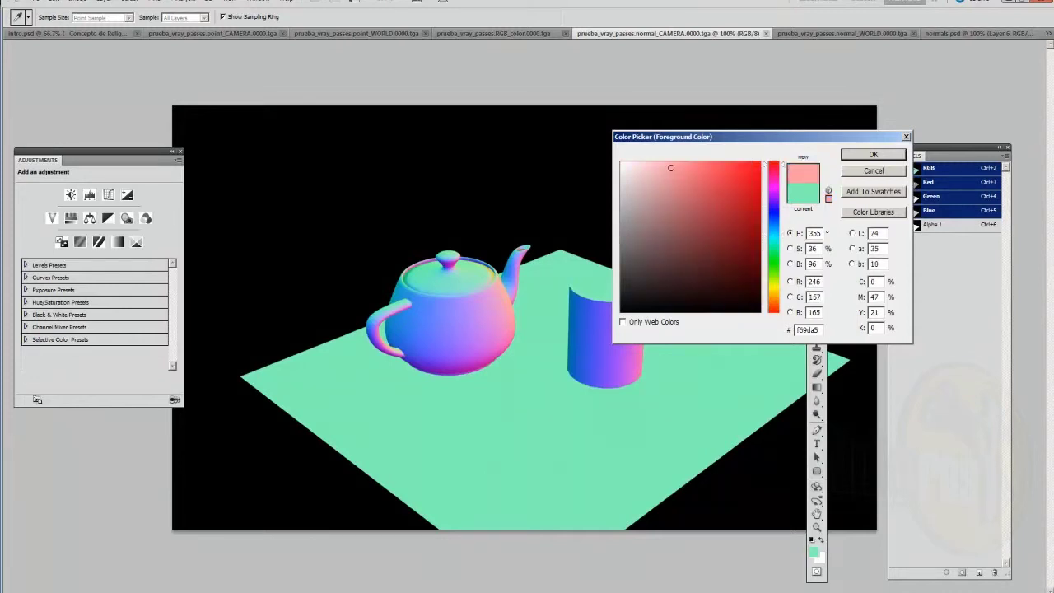
left_click(455, 373)
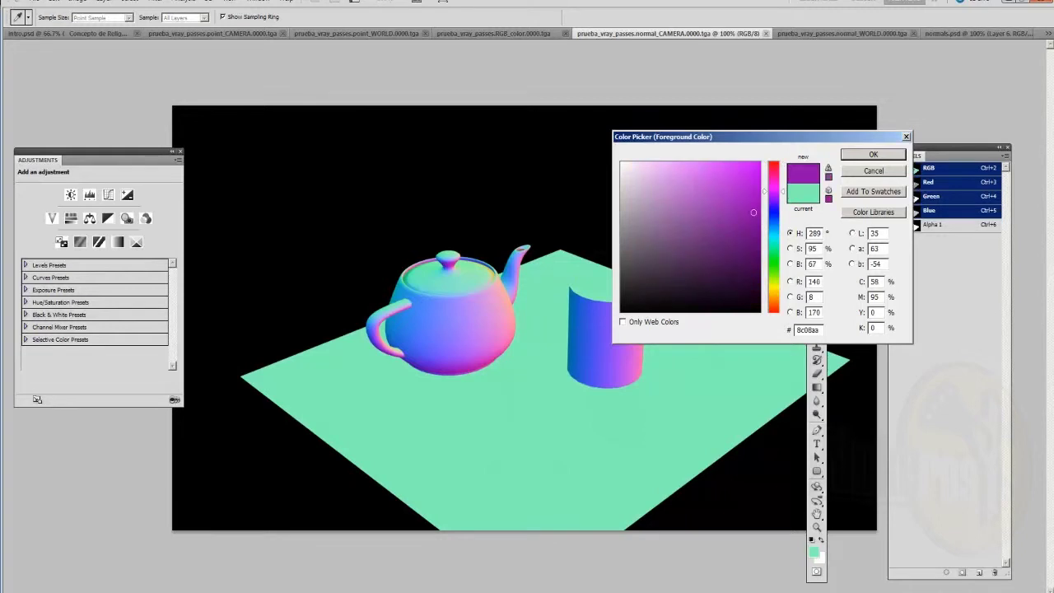
left_click(447, 254)
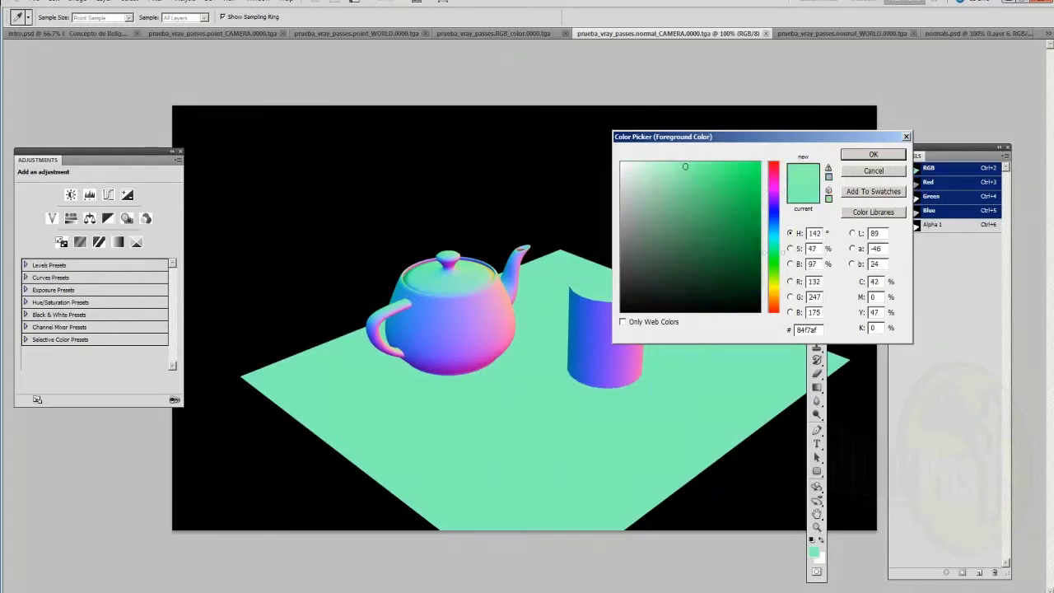
key("Return")
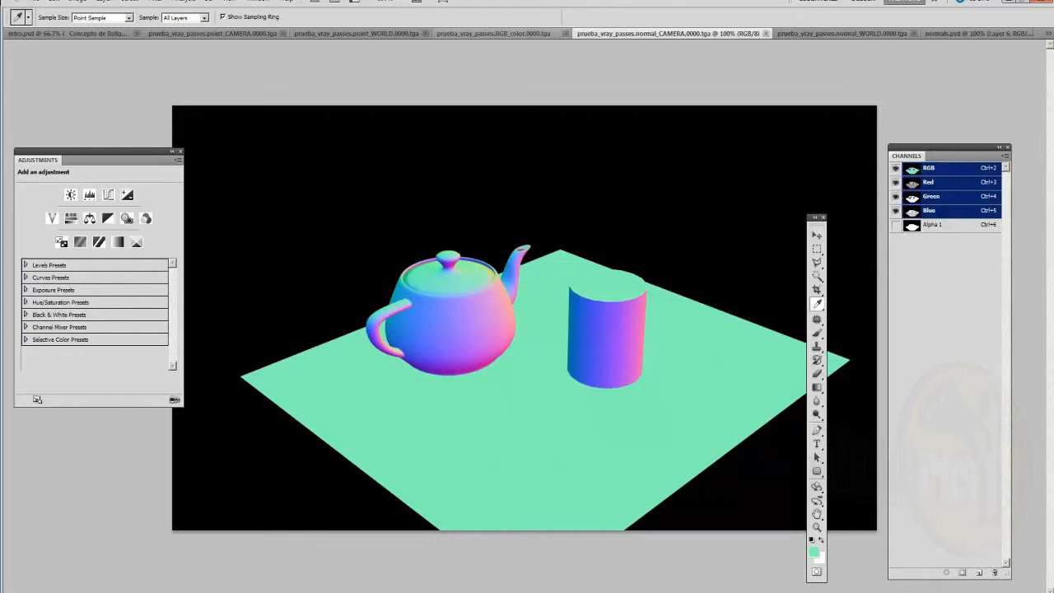
View the RGB_color pass, and compare the point_WORLD and point_CAMERA passes, ending on point_WORLD
left_click(492, 34)
left_click(370, 34)
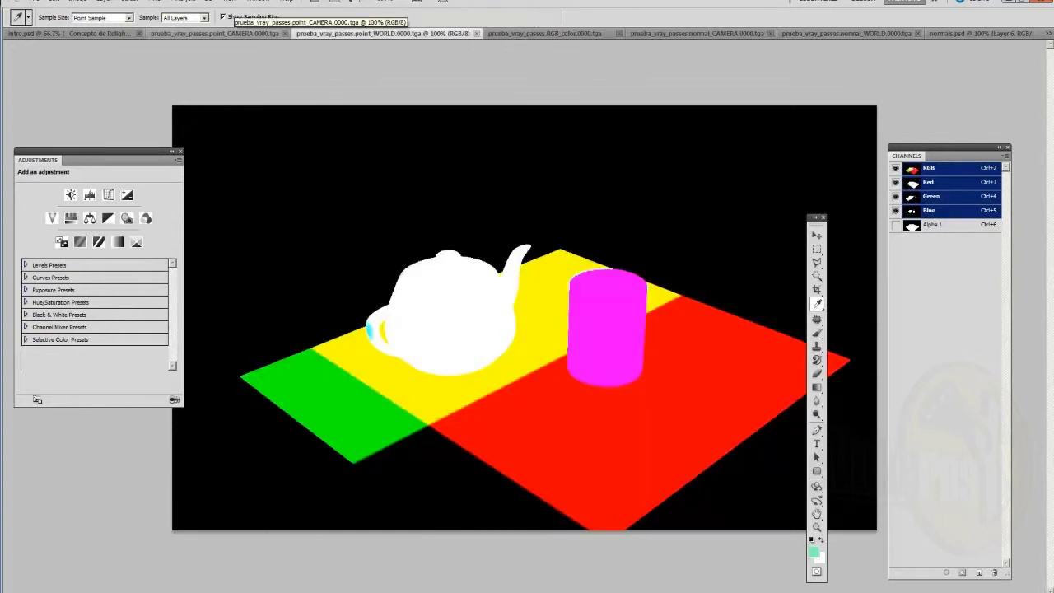
left_click(237, 33)
left_click(370, 34)
left_click(247, 34)
left_click(370, 34)
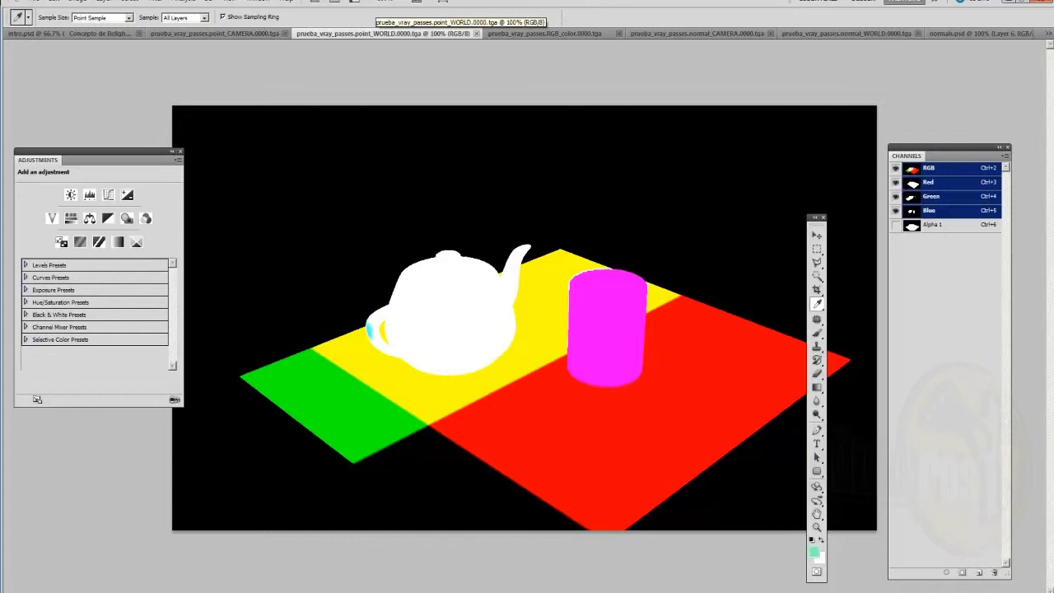
Sample the red and yellow floor areas of the point_WORLD pass with the Eyedropper to compare their colors
left_click(493, 418)
left_click(440, 397)
left_click(485, 425)
left_click(495, 424)
left_click(426, 390)
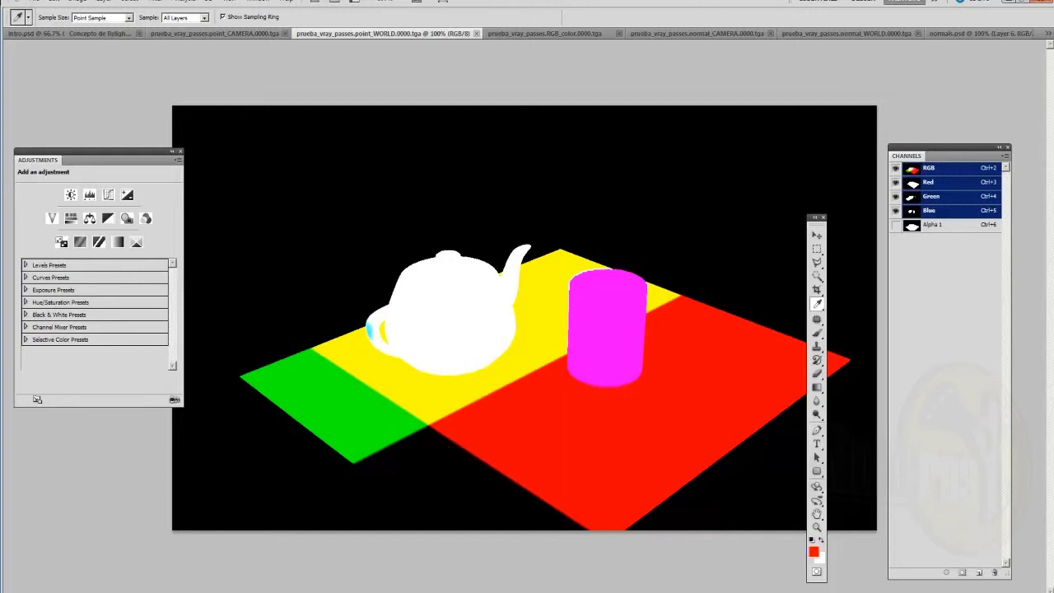
Sample two spots on the point_WORLD floor, and in 3ds Max select the floor plane with the Move tool to show its axes
left_click(436, 393)
left_click(507, 440)
key("alt+Tab")
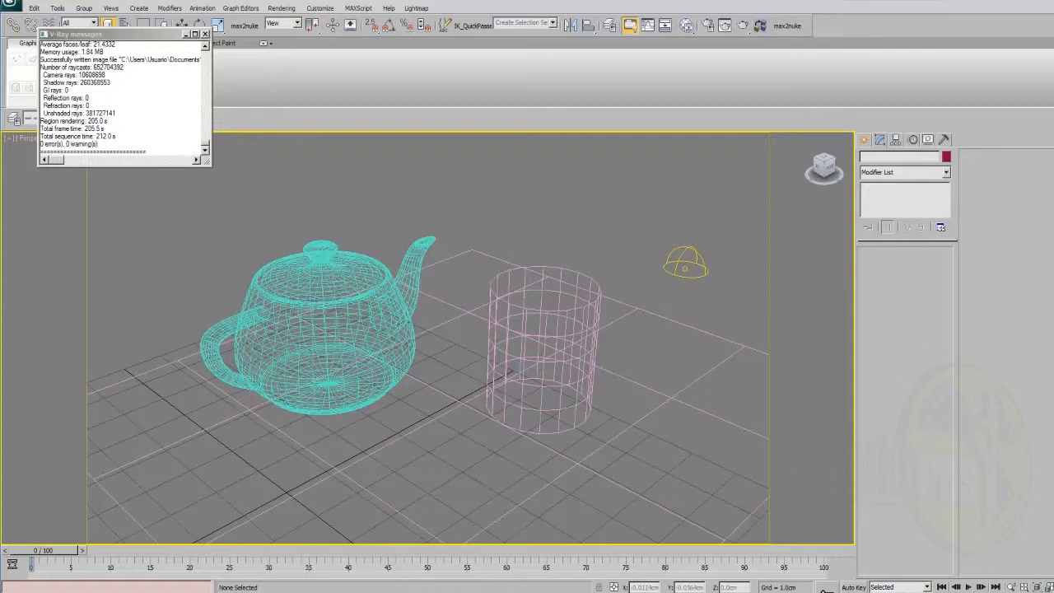
right_click(379, 436)
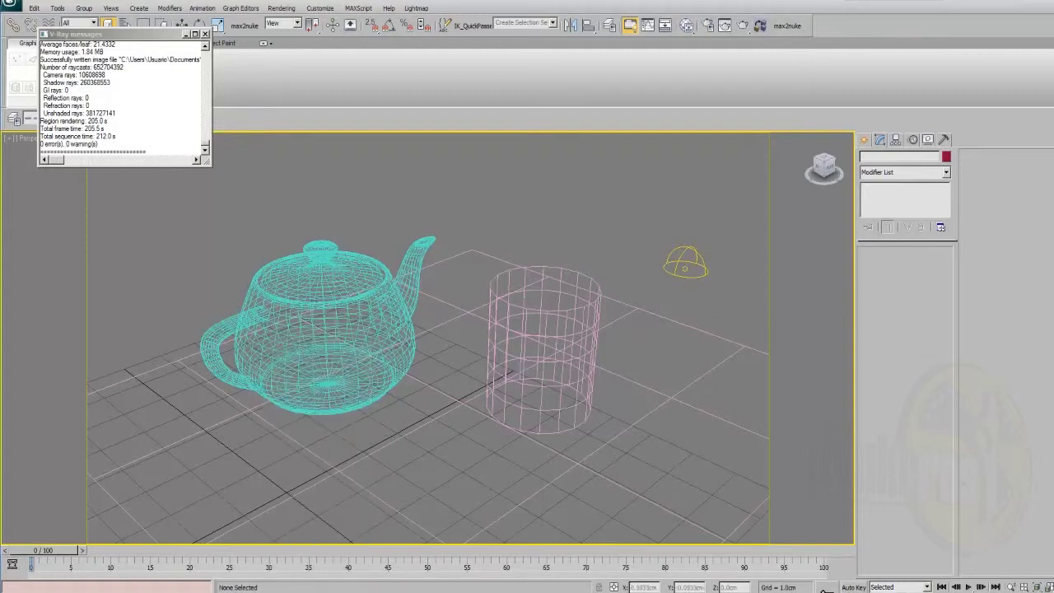
left_click(418, 425)
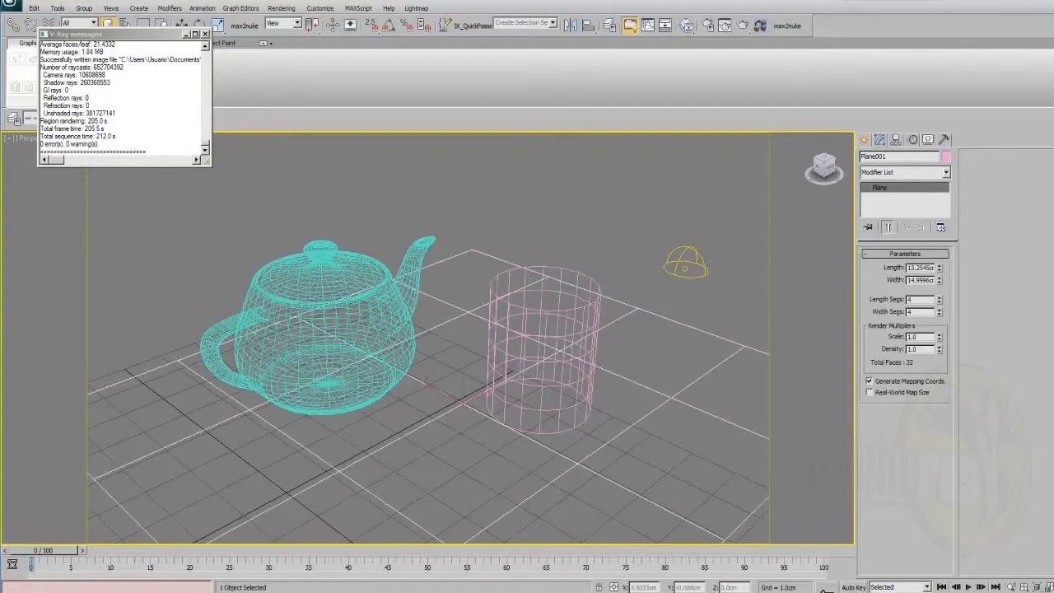
right_click(568, 396)
left_click(506, 409)
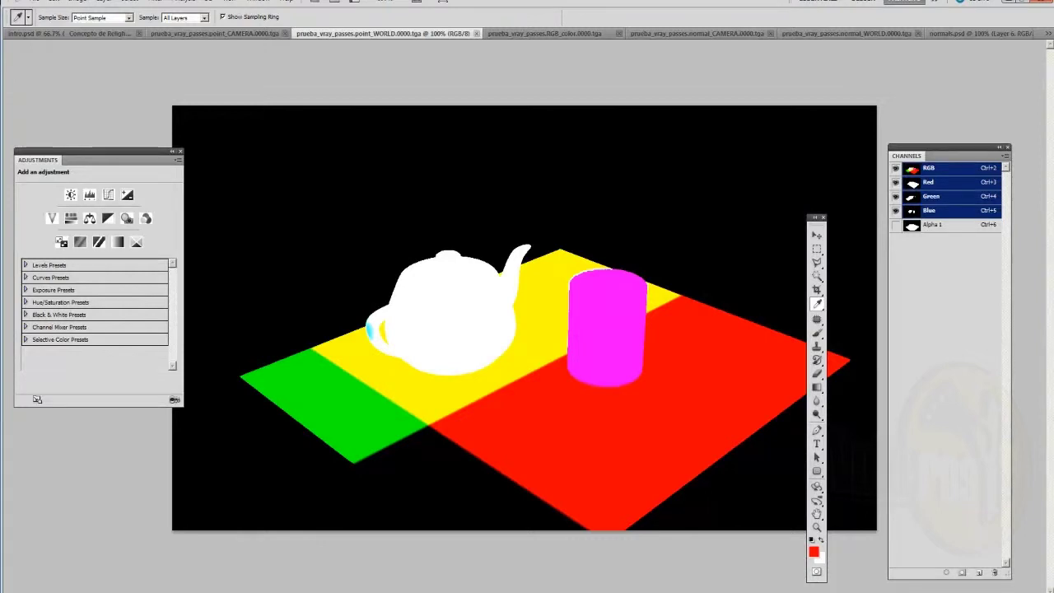
In Photoshop, sample the yellow, red and green floor areas around the point_WORLD color boundary with the Eyedropper
left_click(424, 405)
left_click(457, 432)
left_click(390, 421)
left_click(422, 409)
left_click(448, 423)
left_click(425, 408)
Switch to Nuke and display the point_WORLD layer of the Read1 node in the viewer
key("alt+Tab")
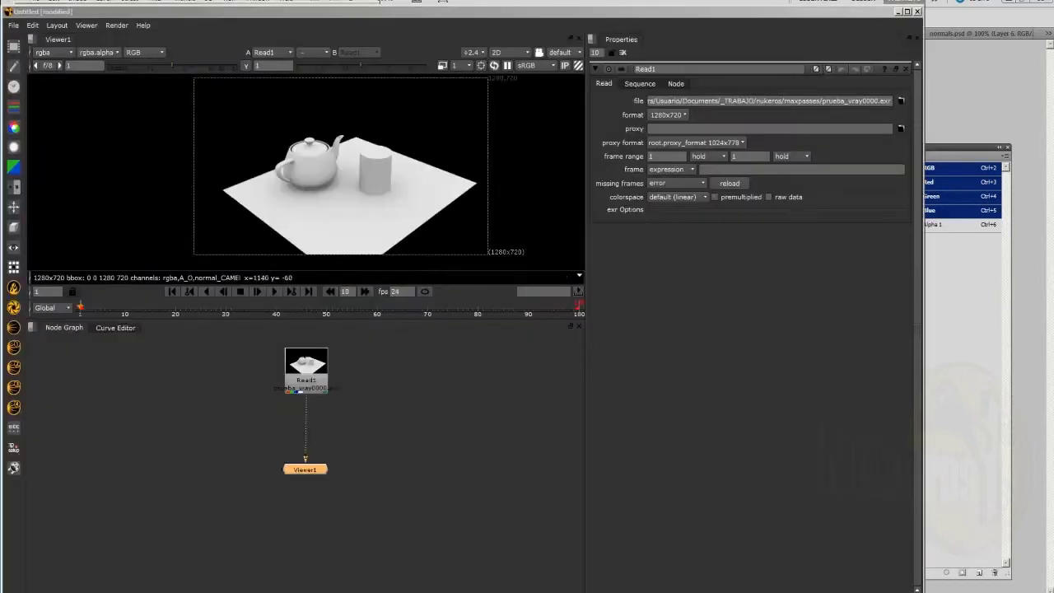
left_click(305, 368)
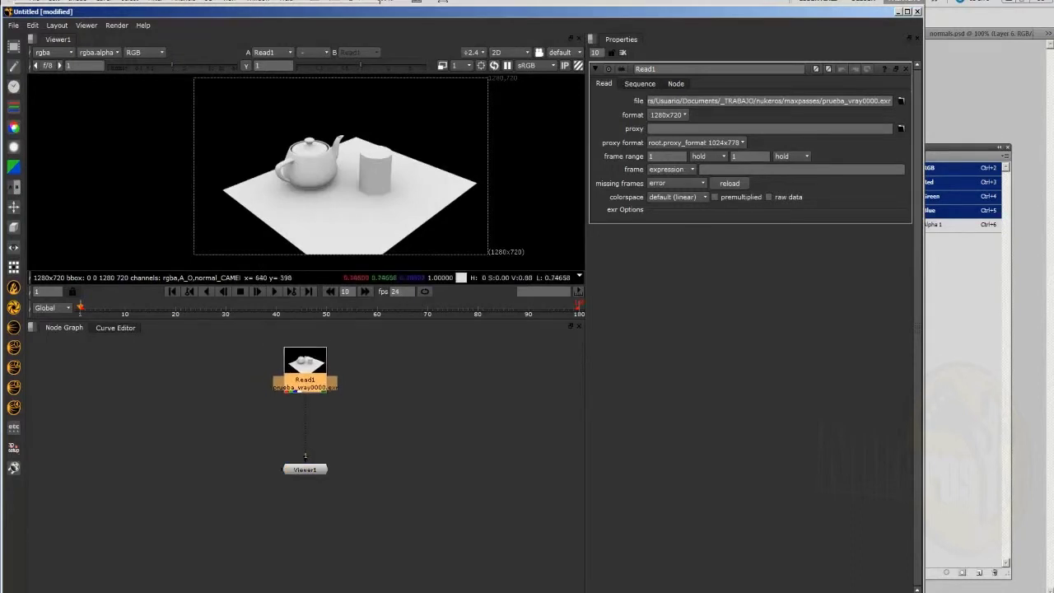
scroll(298, 166, "up", 1)
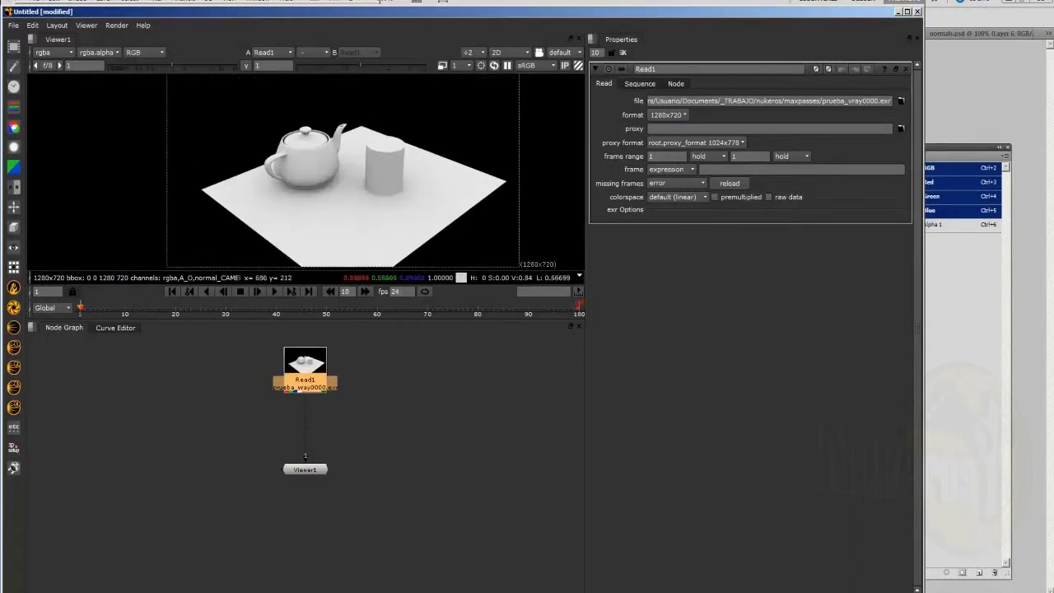
left_click_drag(305, 371, 299, 367)
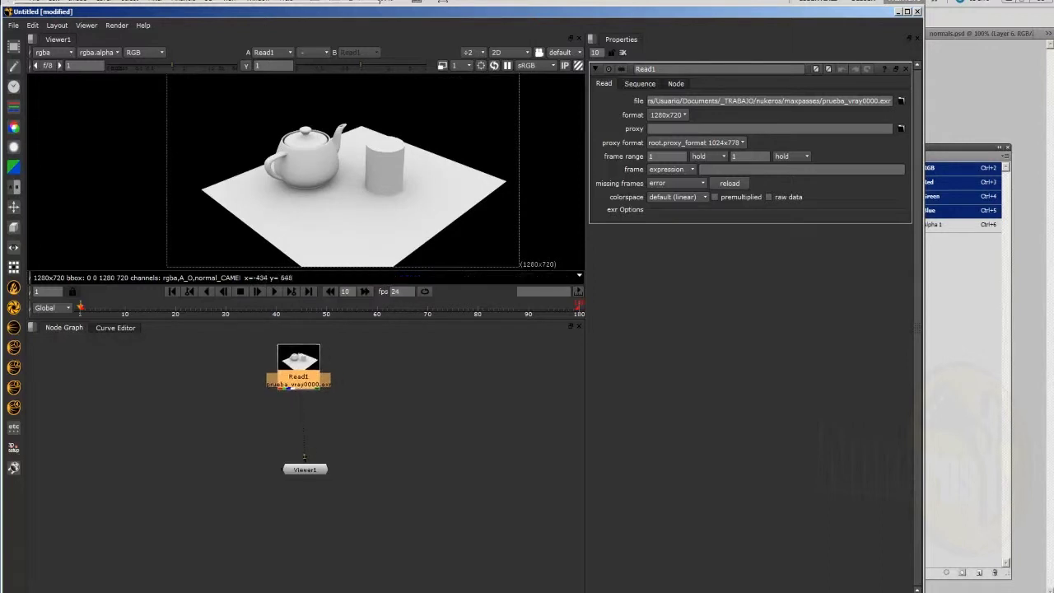
left_click(54, 52)
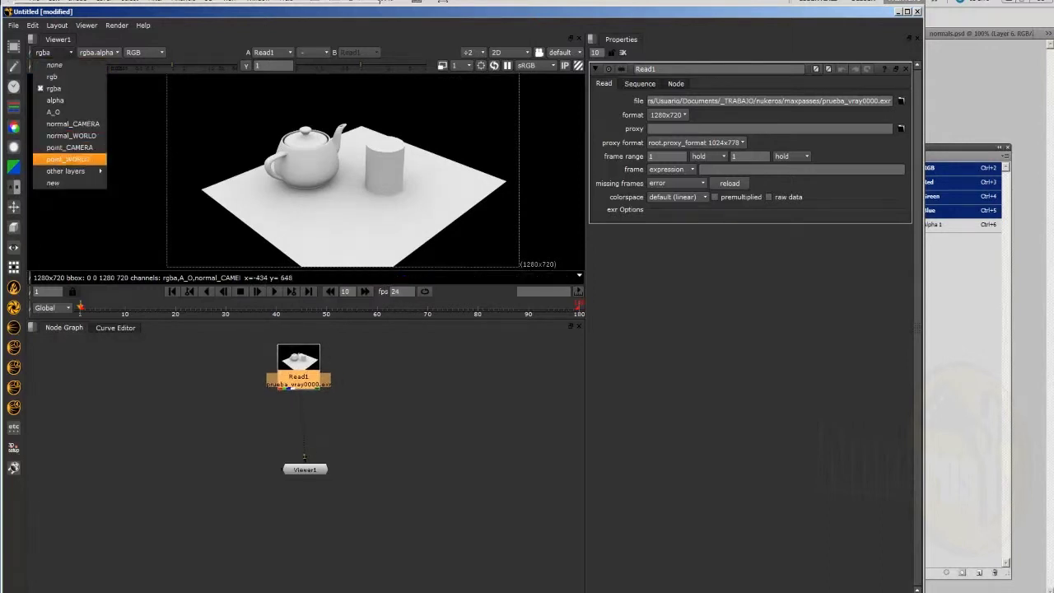
left_click(68, 159)
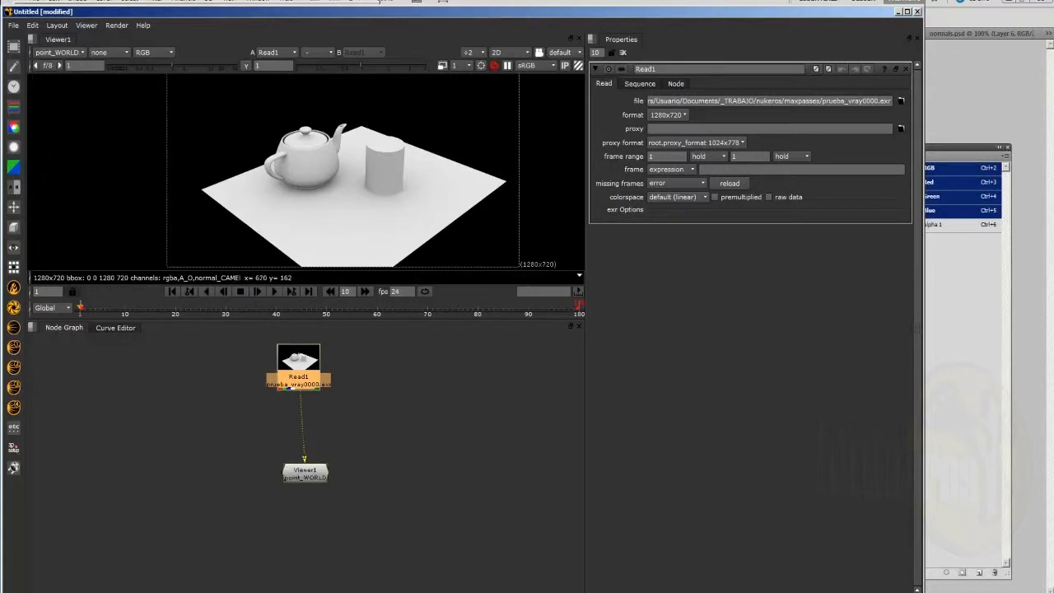
Inspect the point_WORLD pixel values across the floor's color zones, their meeting point and the magenta cylinder
scroll(262, 229, "up", 2)
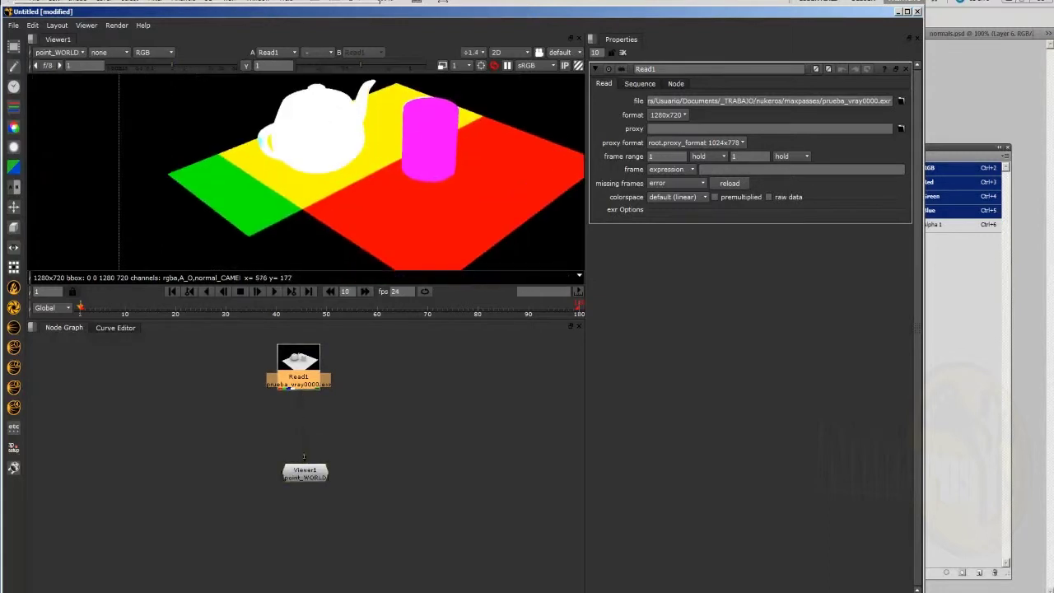
scroll(337, 200, "up", 3)
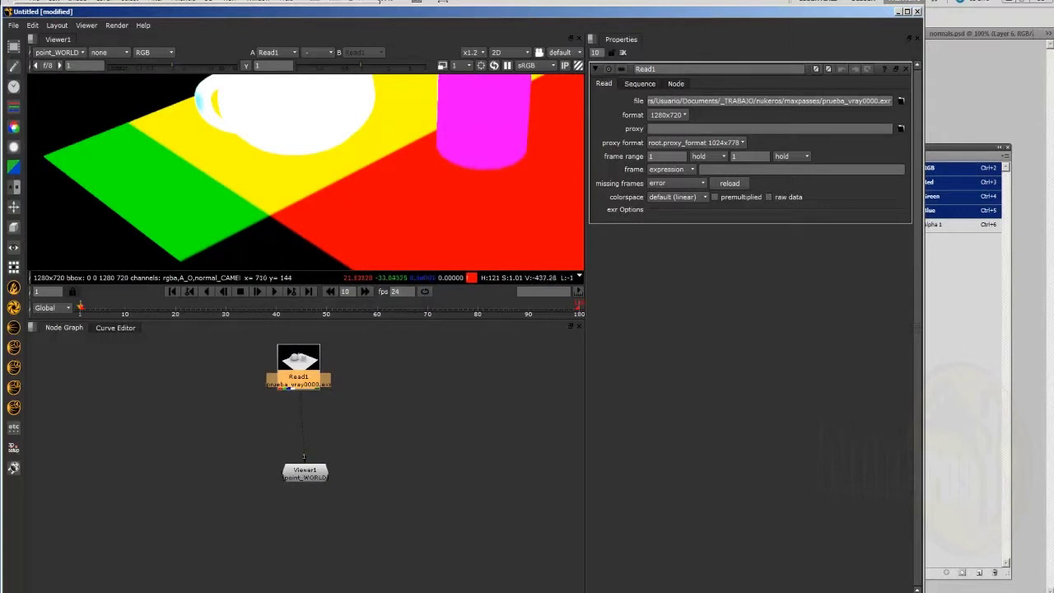
scroll(344, 203, "down", 4)
middle_click_drag(344, 200, 344, 227)
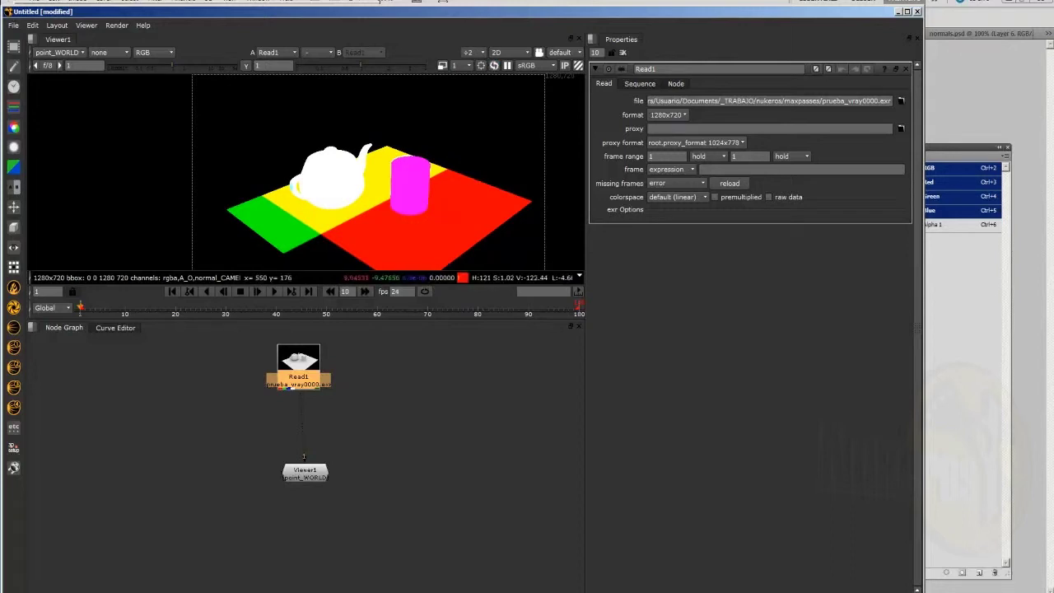
middle_click_drag(328, 227, 311, 209)
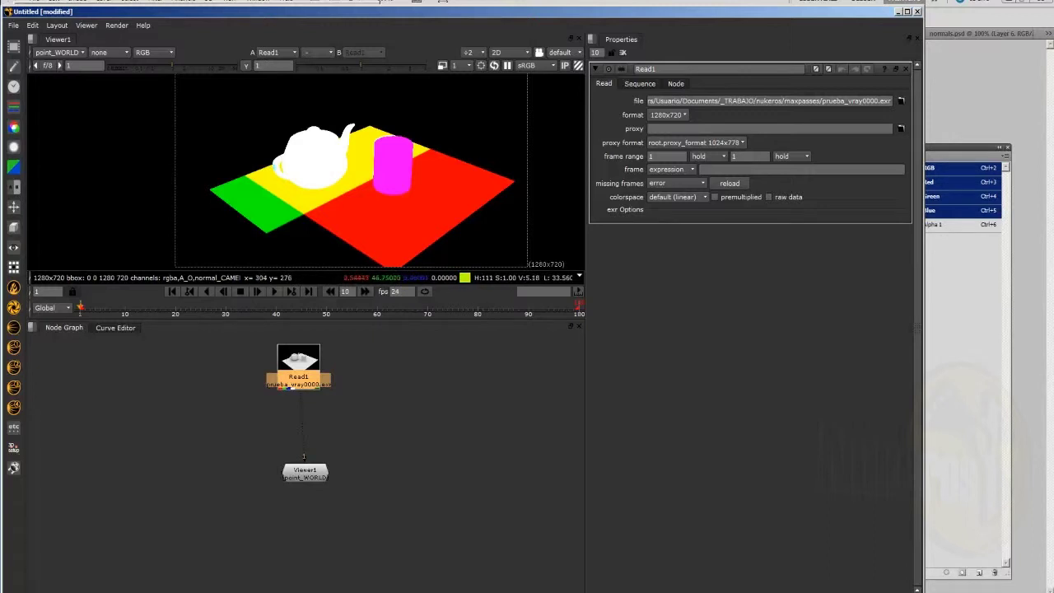
scroll(403, 185, "up", 2)
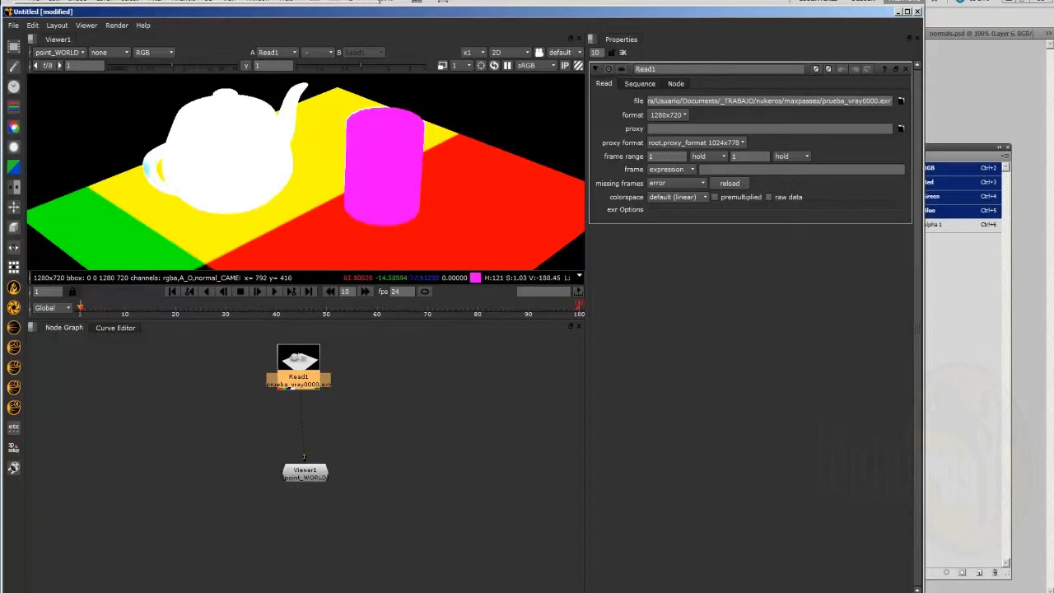
Switch to 3ds Max and select the cylinder to check its Height parameter
key("alt+Tab")
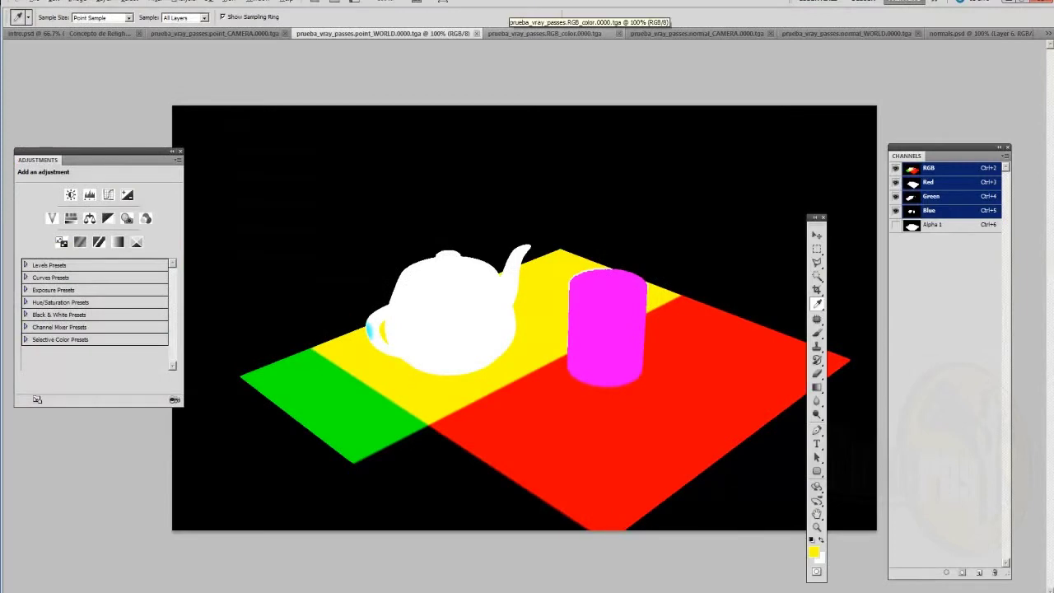
key("alt+Tab")
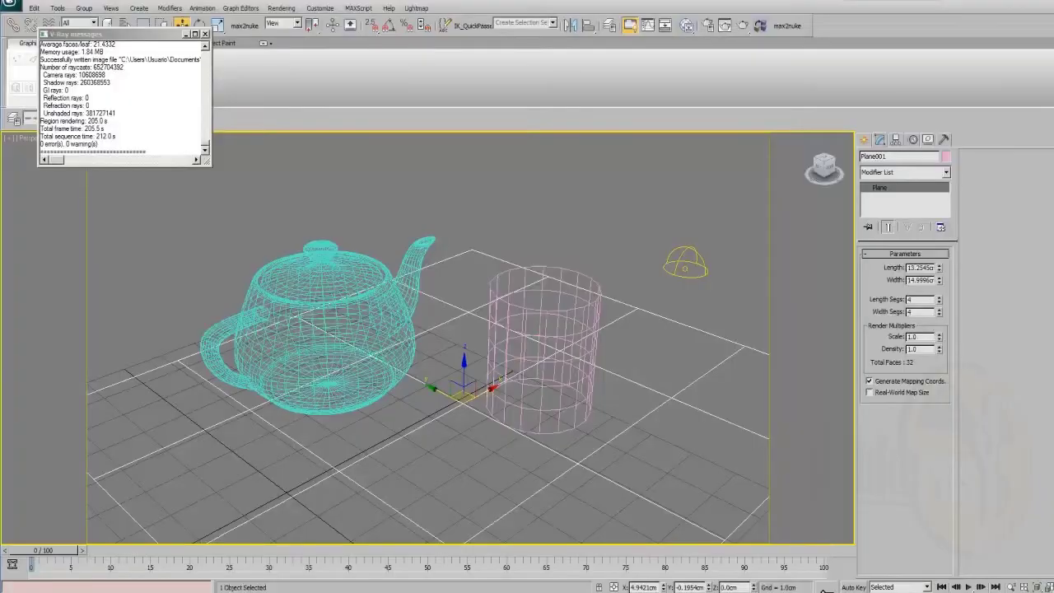
left_click(541, 358)
left_click(926, 281)
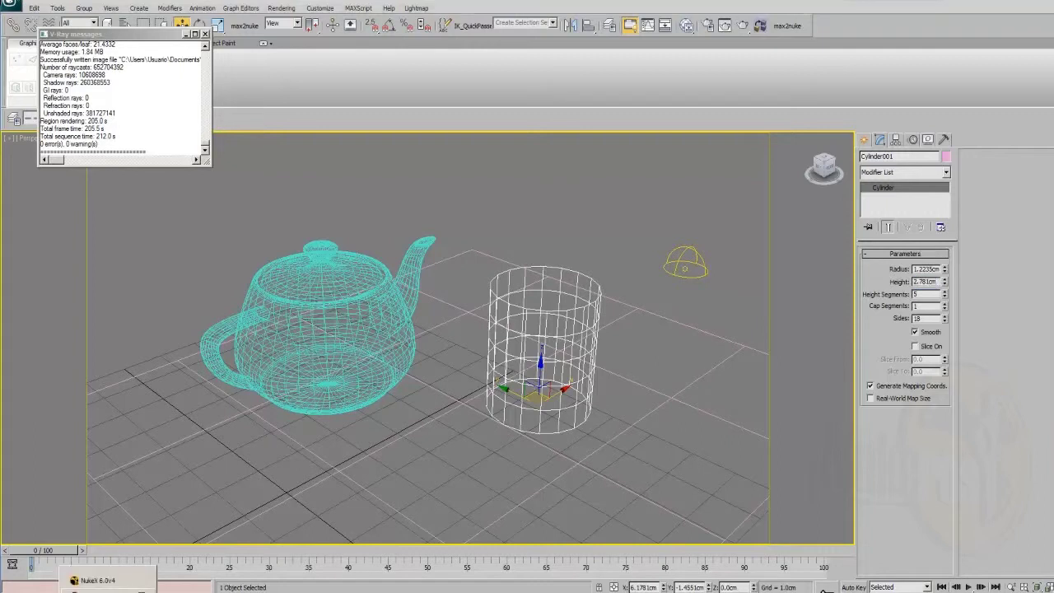
Return to Nuke and examine the point_WORLD pixel values over the cylinder and the red floor area
left_click(107, 586)
scroll(305, 173, "down", 3)
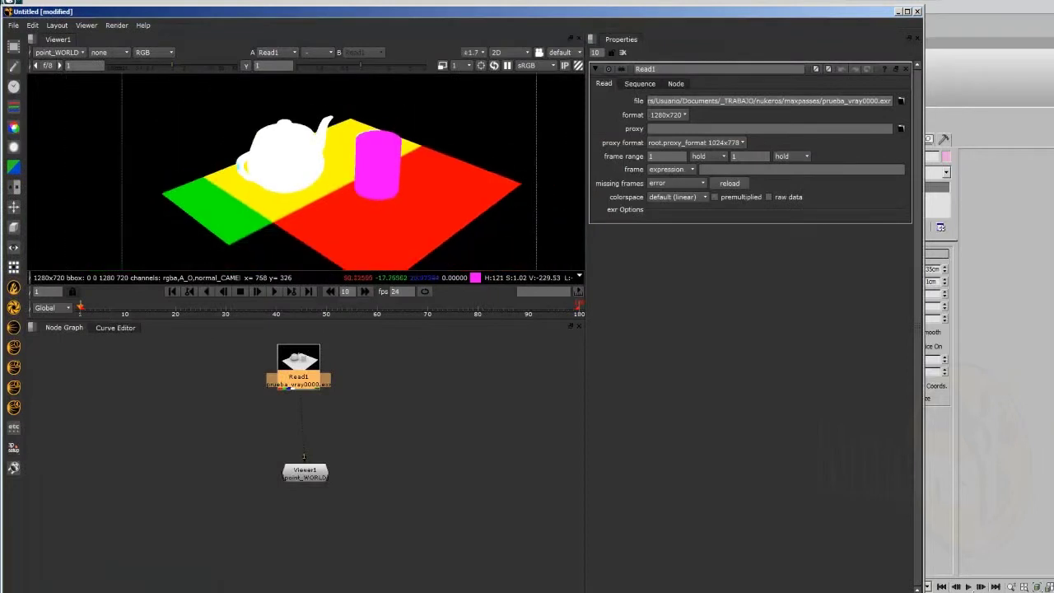
left_click_drag(298, 366, 304, 358)
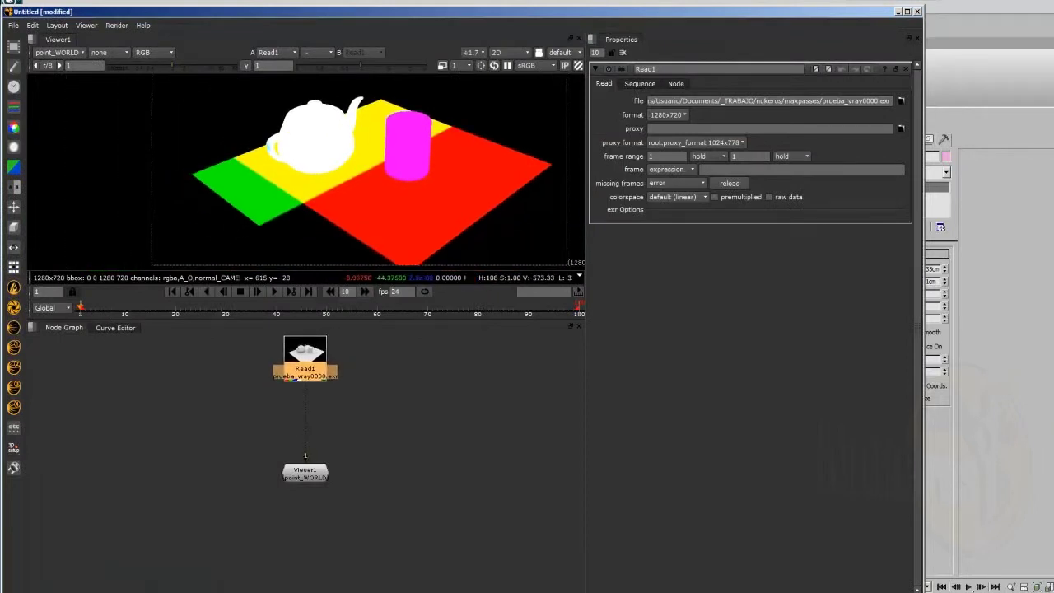
scroll(427, 224, "down", 2)
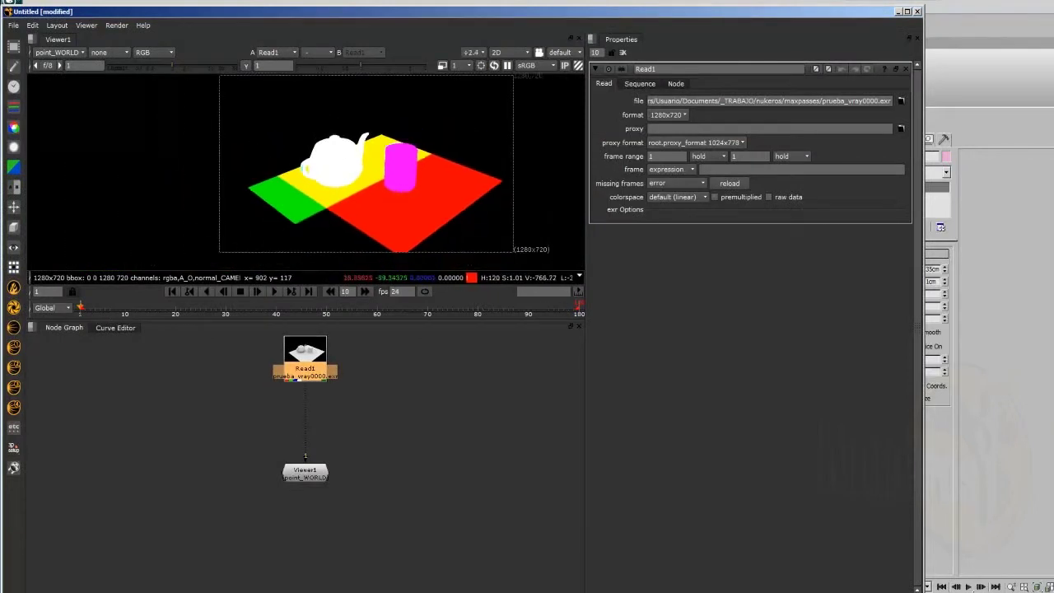
middle_click_drag(426, 224, 381, 244)
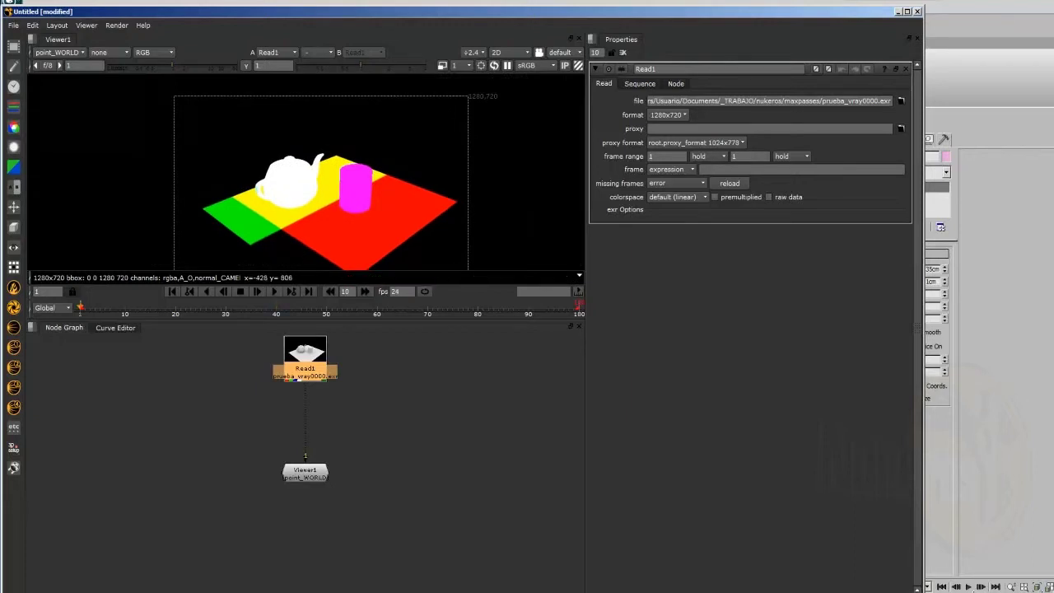
Display the point_CAMERA layer in the viewer and inspect its values around the boundary between green, yellow and red
left_click(58, 52)
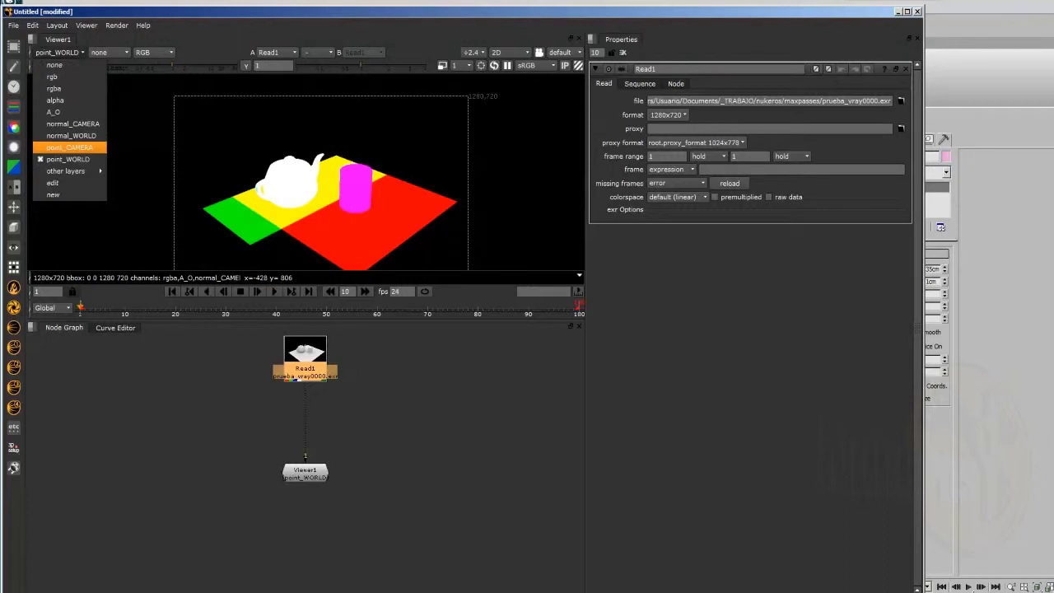
left_click(70, 146)
scroll(320, 173, "up", 4)
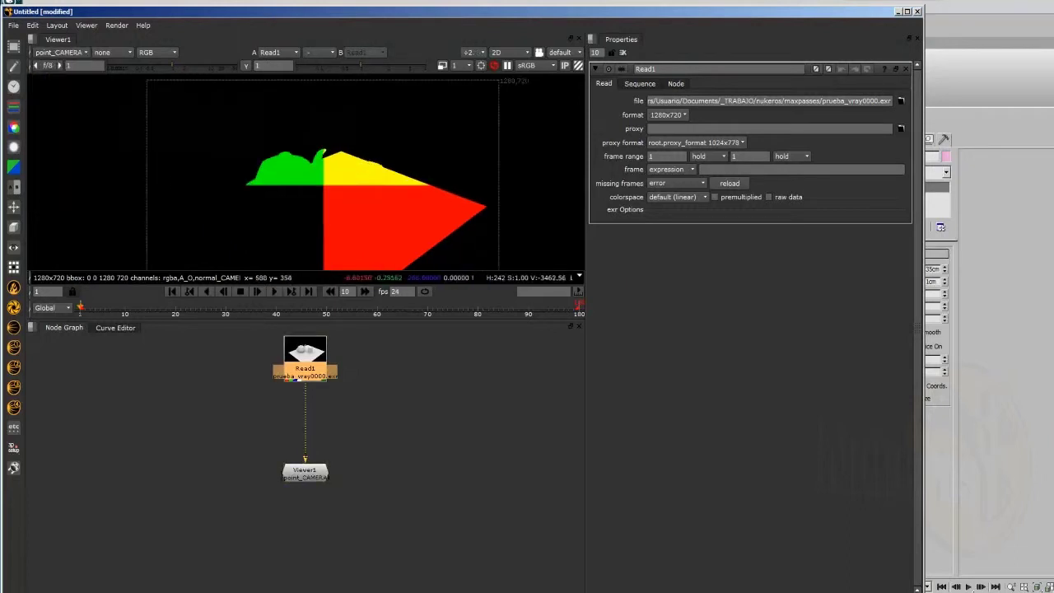
scroll(347, 163, "up", 1)
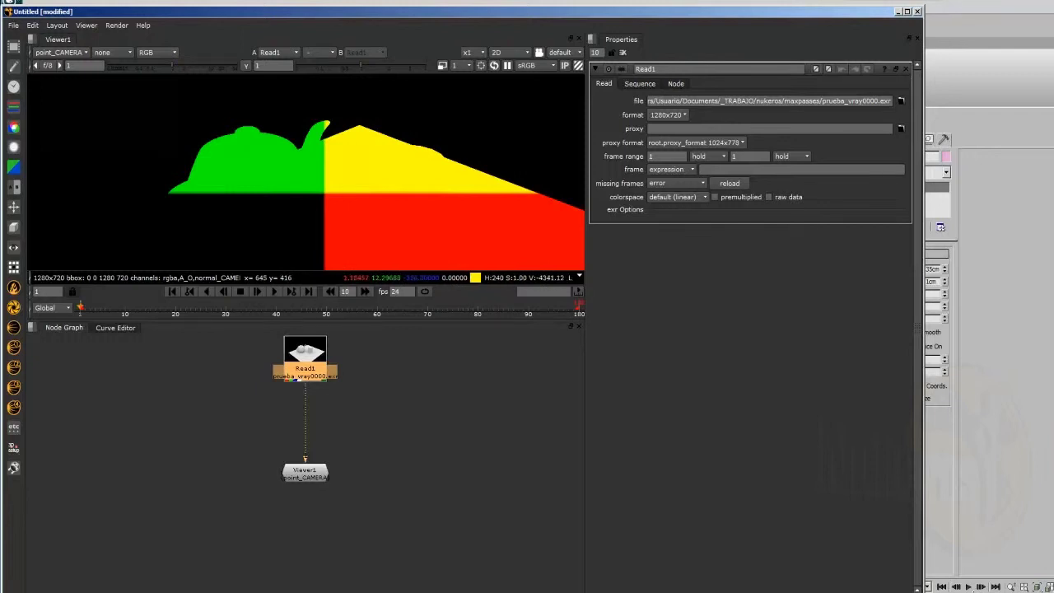
scroll(310, 145, "up", 5)
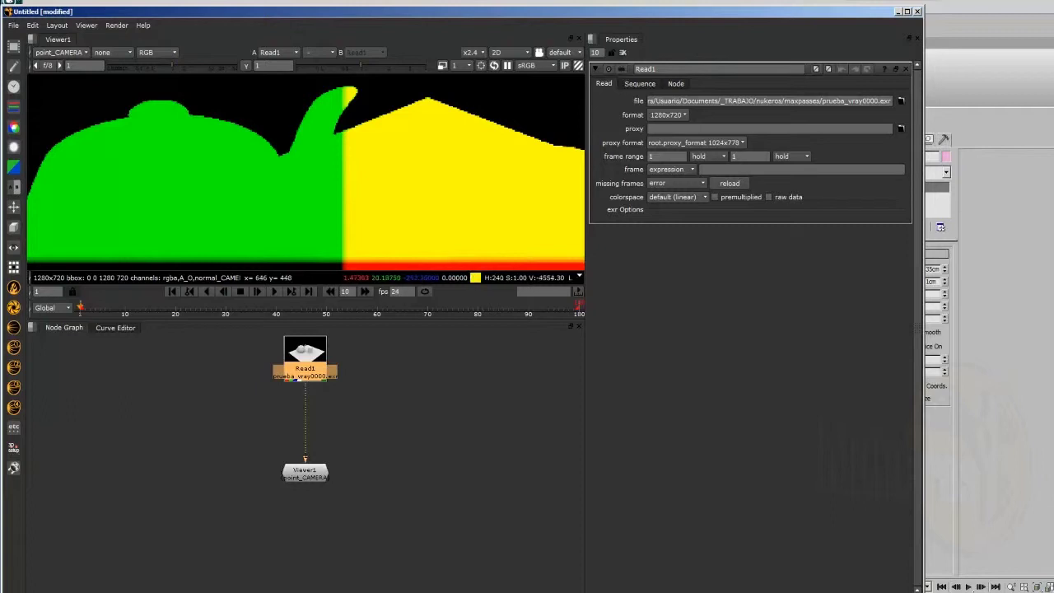
Display the rgba layer in the viewer to look over the teapot and cylinder render
scroll(335, 128, "down", 3)
left_click(59, 51)
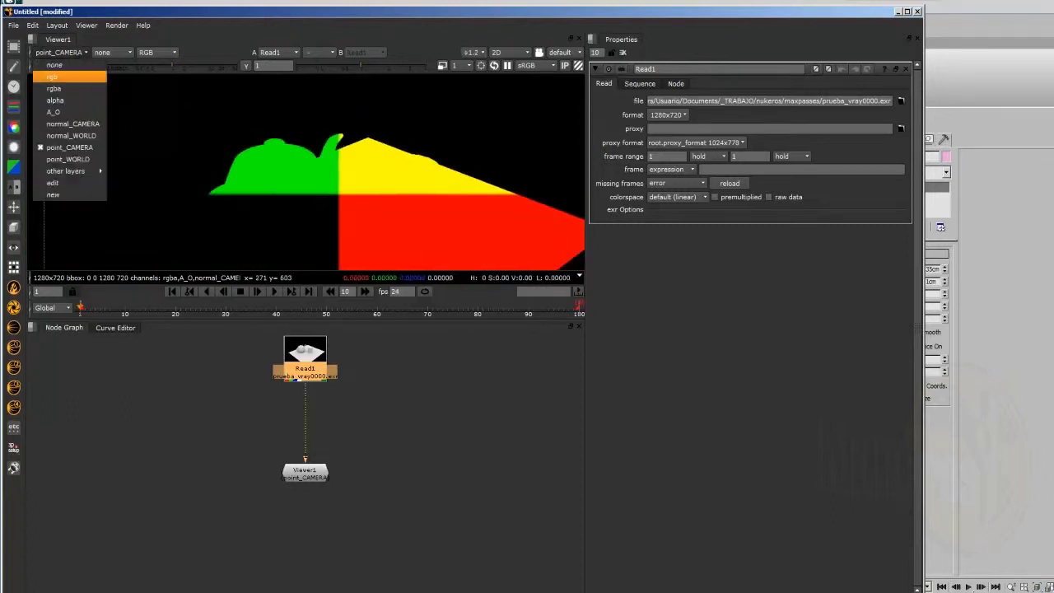
left_click(54, 88)
scroll(334, 152, "up", 2)
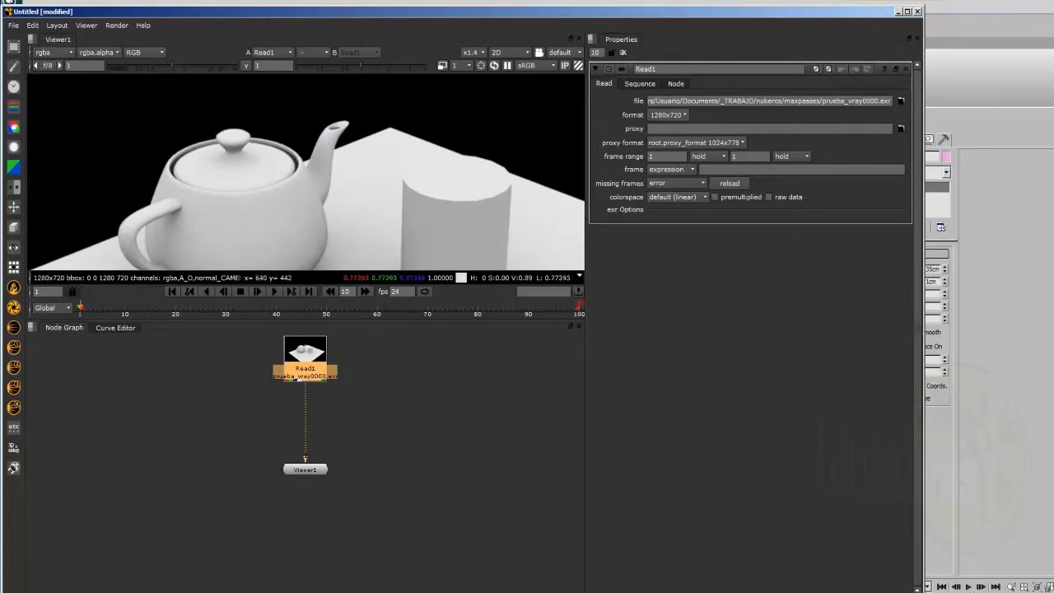
scroll(337, 164, "down", 1)
scroll(328, 352, "down", 2)
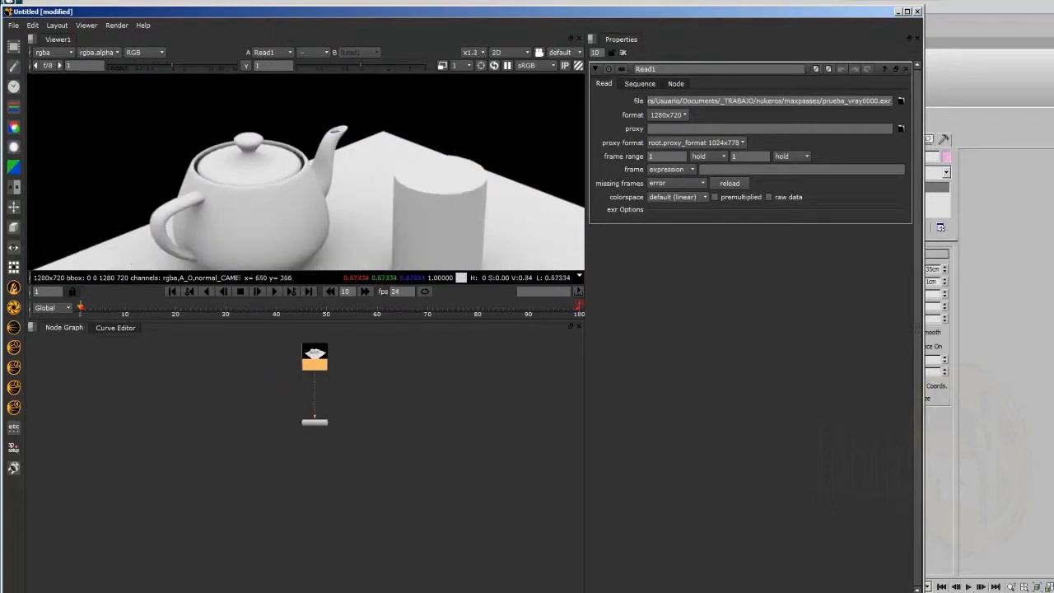
scroll(341, 208, "down", 2)
middle_click_drag(341, 208, 332, 148)
scroll(332, 148, "up", 1)
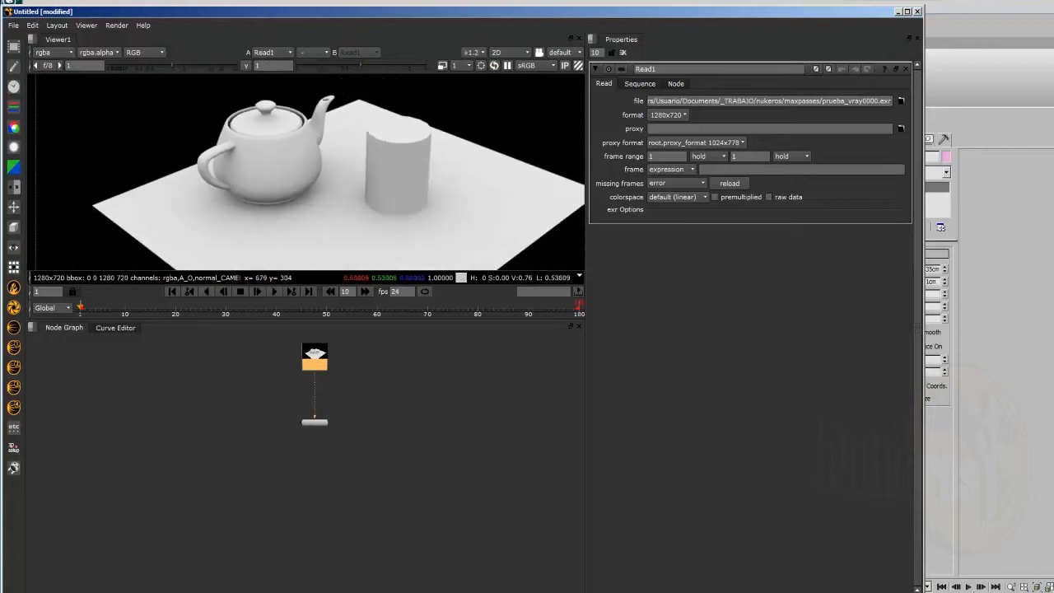
scroll(308, 173, "down", 2)
Add a point_WORLD Shuffle with green and blue swapped, feeding a PositionToPoints node that also takes Read1, and align both nodes
key("f")
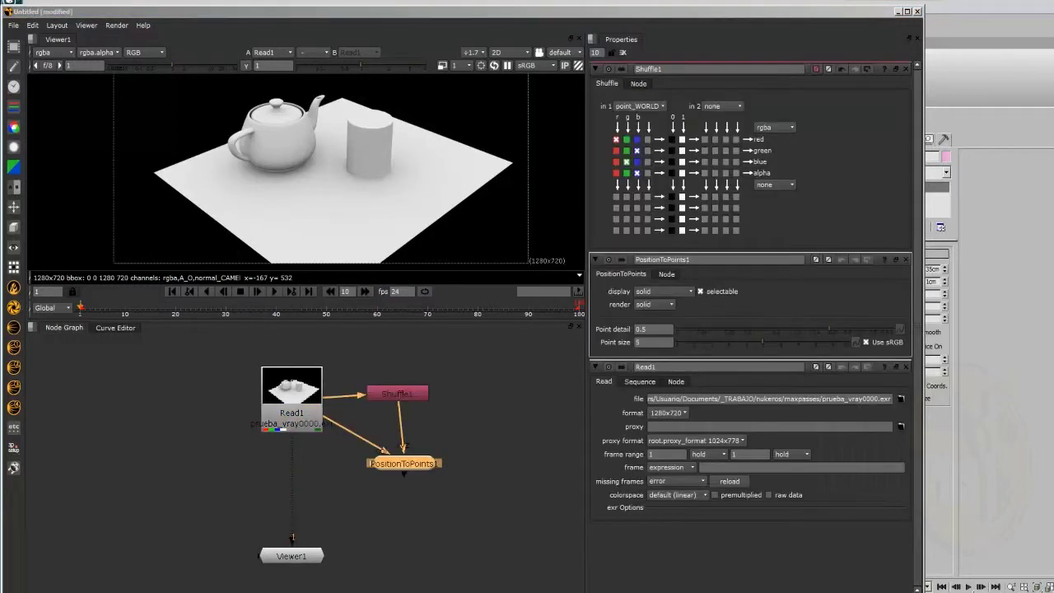
mouse_move(402, 464)
left_mouse_down()
mouse_move(367, 459)
mouse_move(397, 463)
left_mouse_up()
scroll(392, 260, "down", 1)
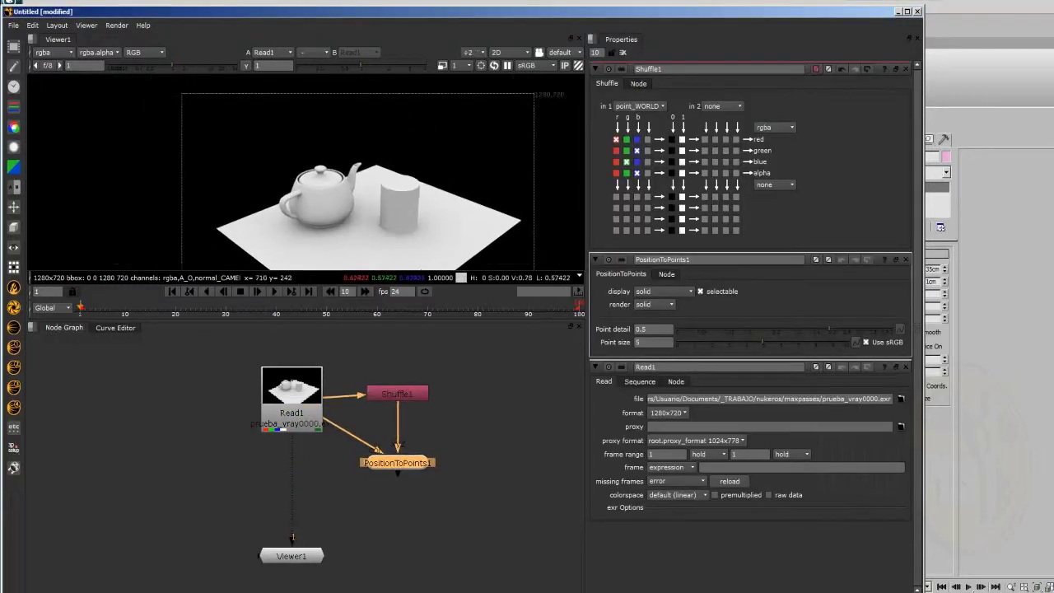
left_click_drag(397, 393, 397, 400)
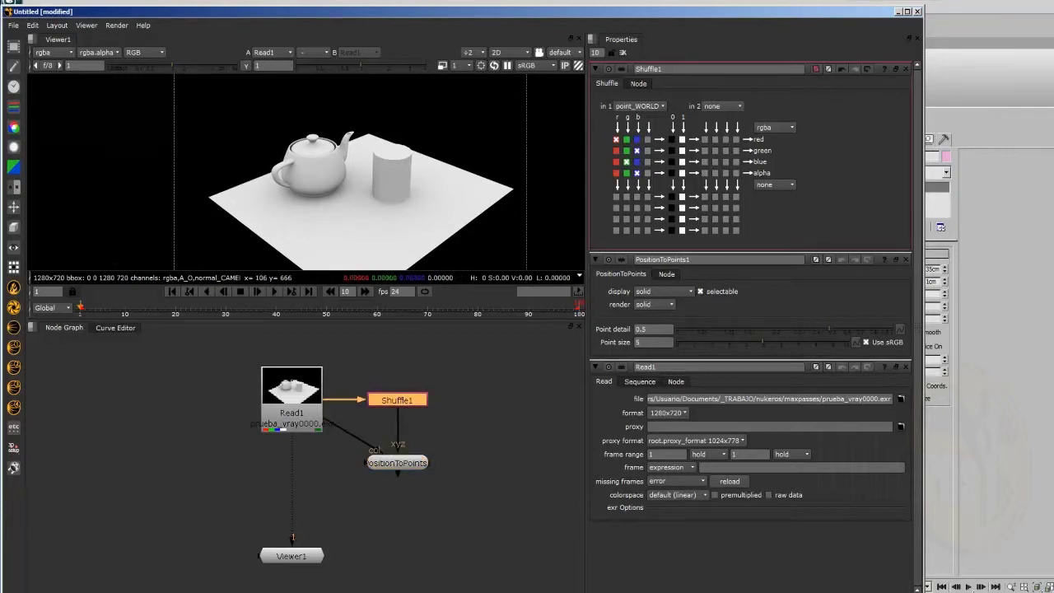
Switch the viewer to 3D and connect Viewer1 to the PositionToPoints node
left_click(496, 52)
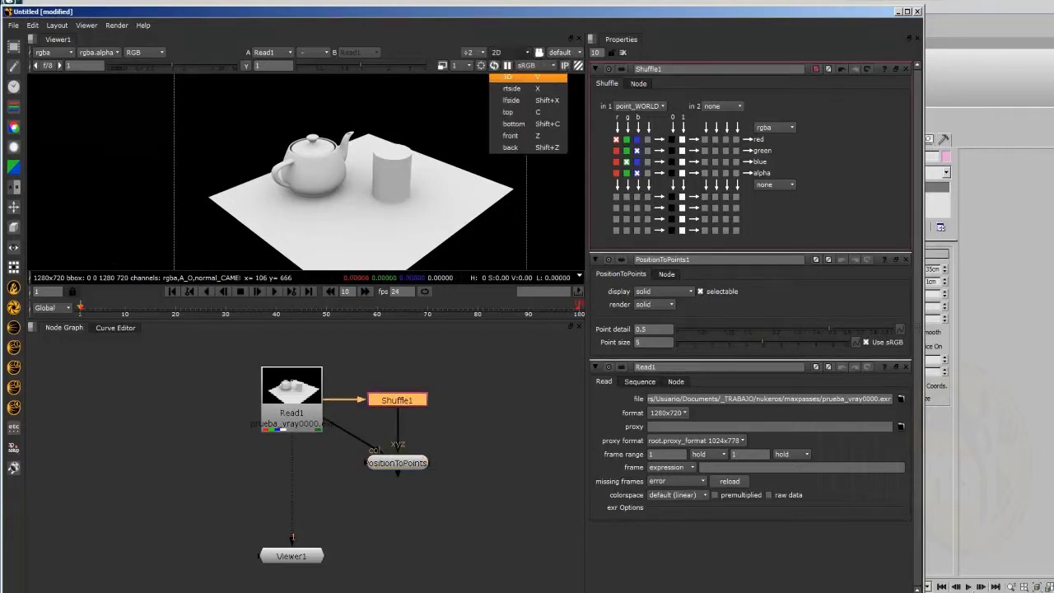
left_click(504, 81)
left_click(396, 462)
left_click_drag(292, 537, 396, 465)
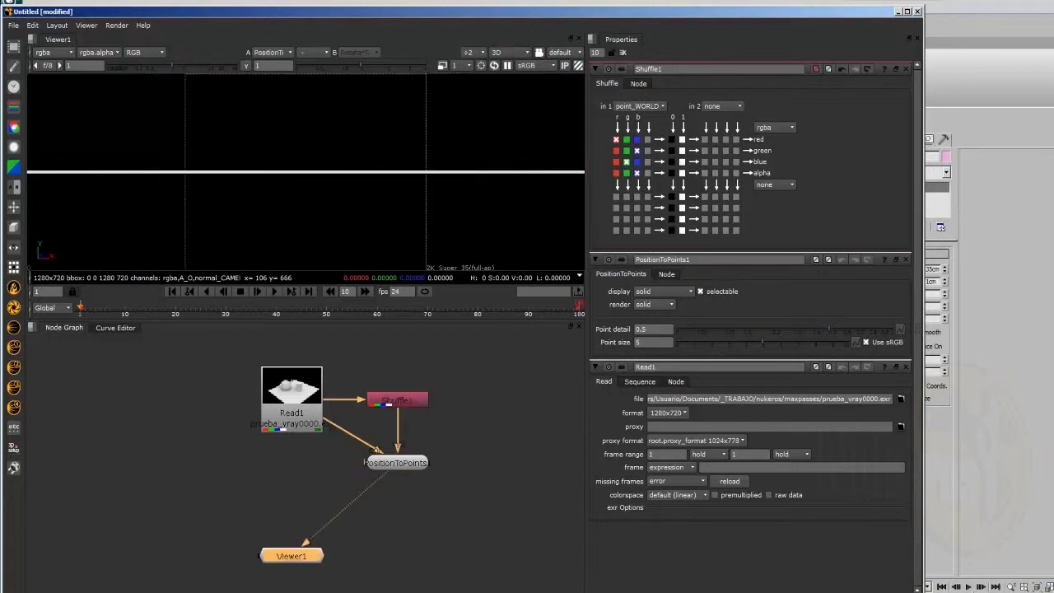
Frame the point cloud in the 3D viewer and inspect the teapot and cylinder from several angles and distances
key("f")
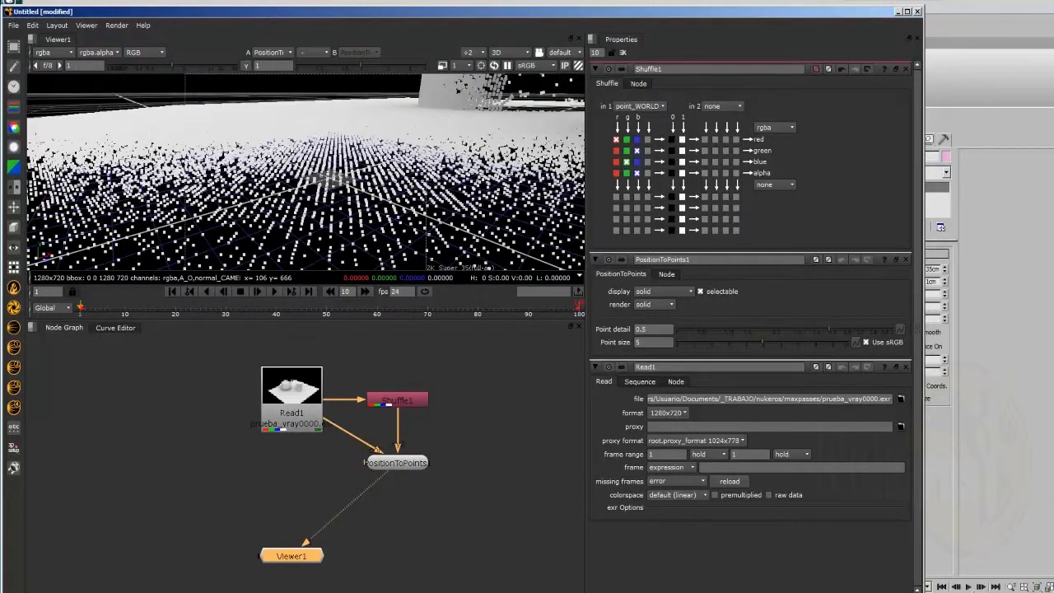
left_click_drag(271, 165, 345, 194, "ctrl")
scroll(346, 172, "up", 10)
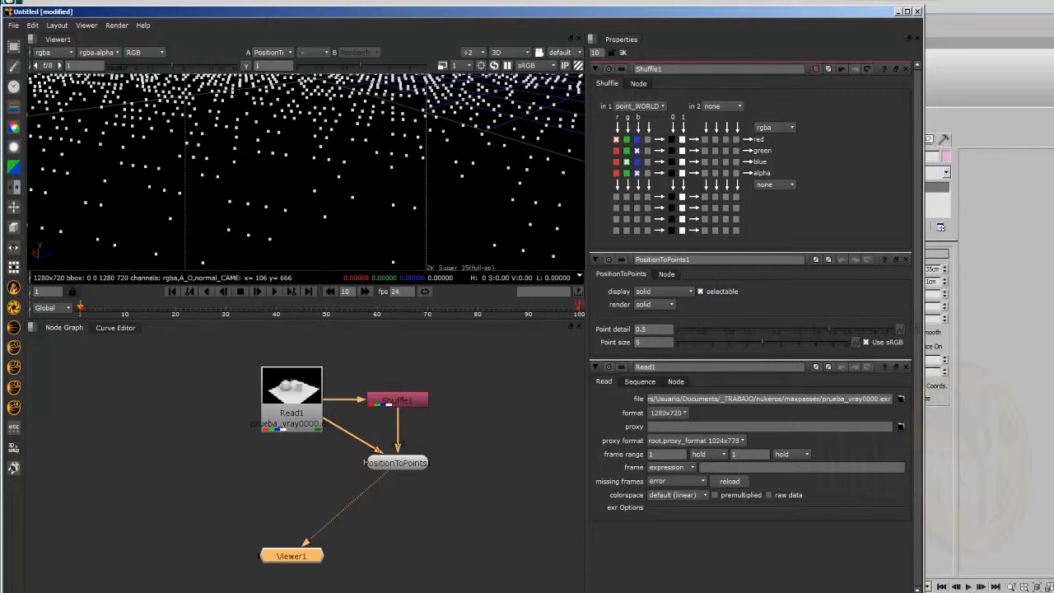
scroll(337, 178, "down", 10)
mouse_move(339, 183)
left_mouse_down("ctrl")
mouse_move(375, 169)
mouse_move(362, 214)
mouse_move(340, 183)
left_mouse_up("ctrl")
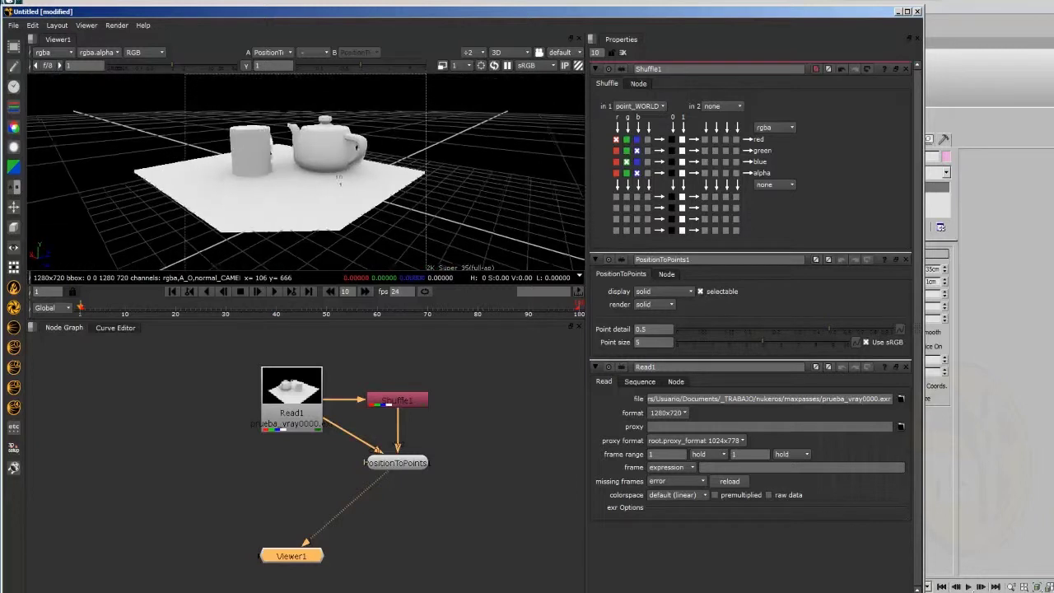
middle_click_drag(339, 182, 384, 177)
scroll(428, 141, "up", 2)
mouse_move(428, 142)
left_mouse_down("ctrl")
mouse_move(404, 148)
mouse_move(425, 144)
left_mouse_up("ctrl")
scroll(306, 172, "up", 5)
scroll(461, 171, "down", 3)
scroll(462, 171, "up", 8)
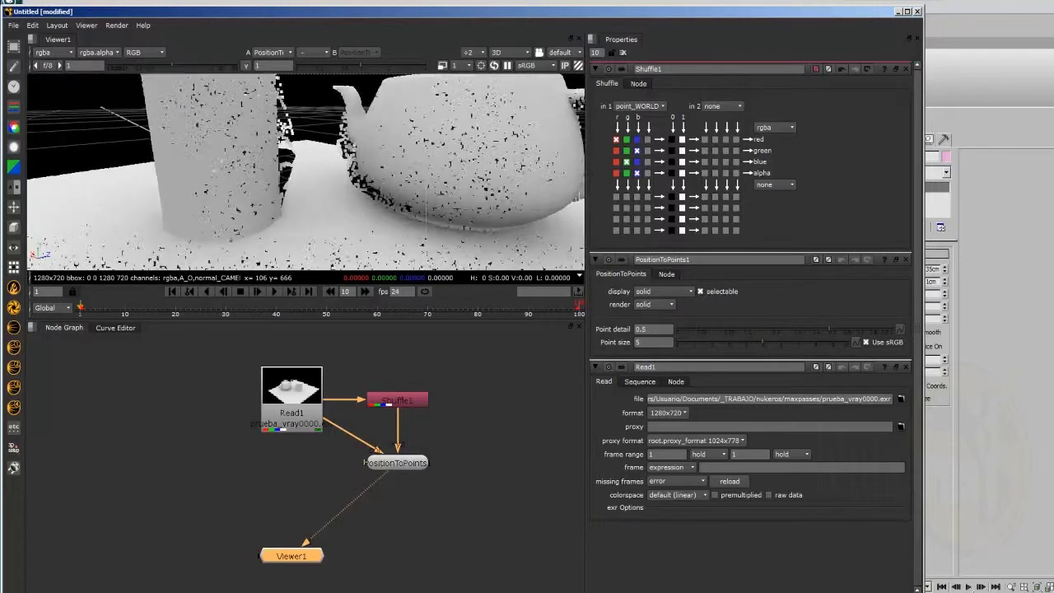
scroll(306, 171, "up", 2)
scroll(424, 162, "down", 7)
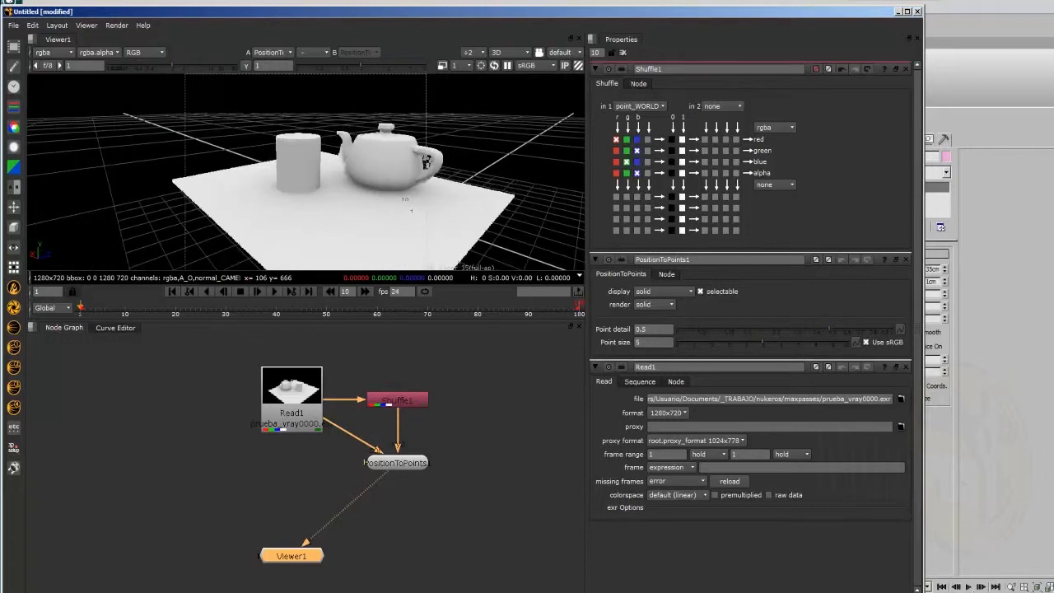
scroll(421, 162, "down", 1)
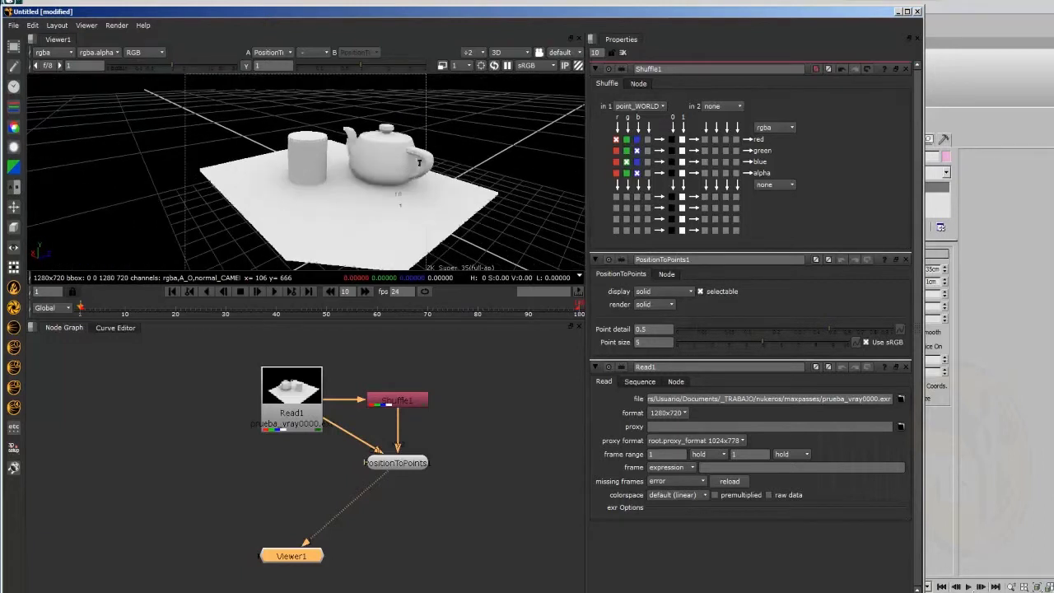
Add a point light to the 3D scene and place it beside the teapot at about x -13.8, y 35.4, z 21.4
left_click(13, 207)
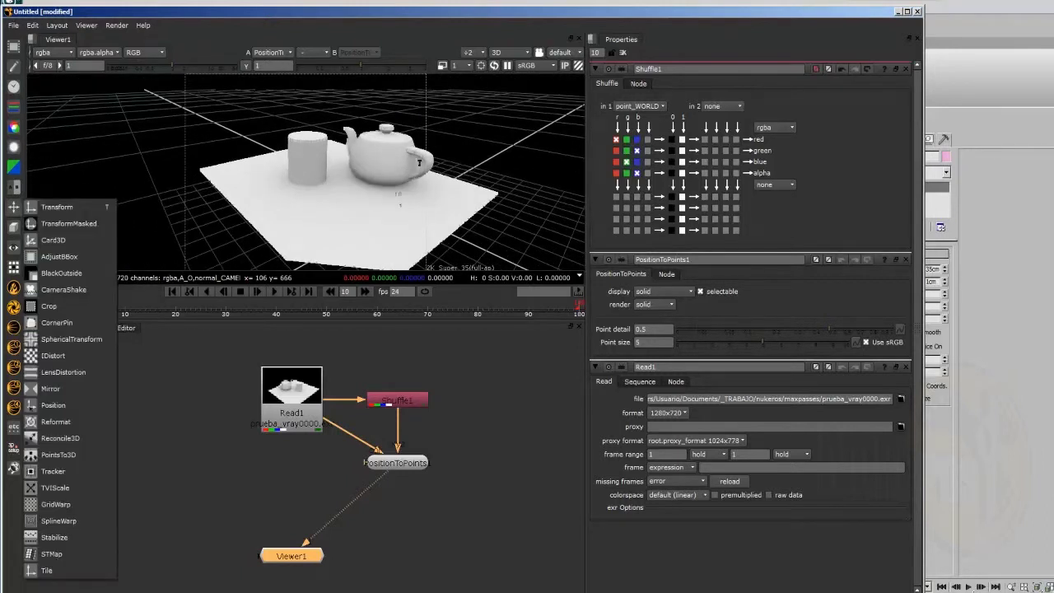
left_click(13, 226)
mouse_move(65, 243)
left_click(125, 259)
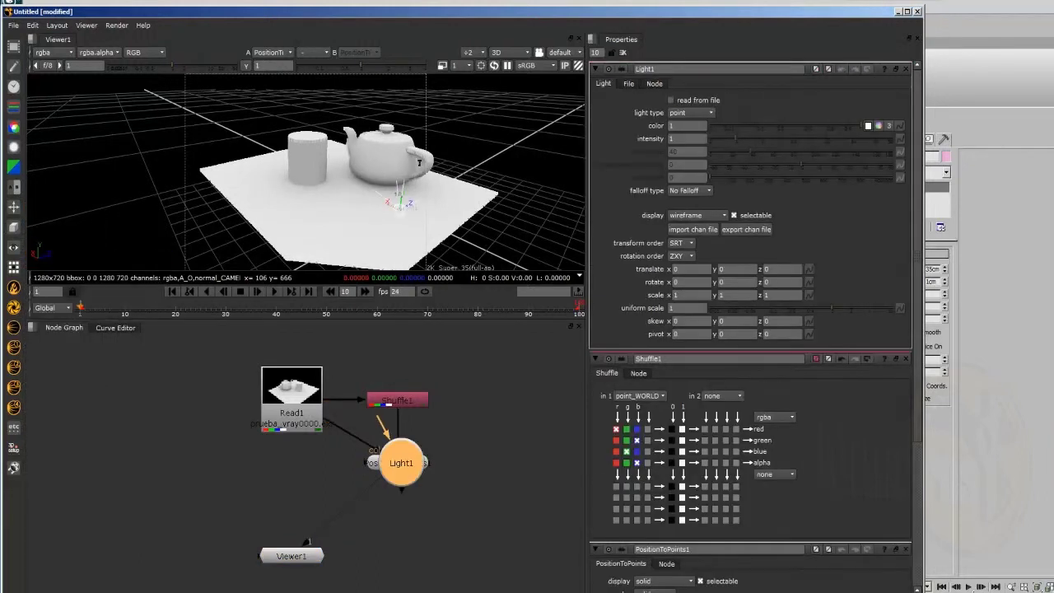
left_click_drag(400, 202, 437, 157)
left_click_drag(483, 185, 422, 162)
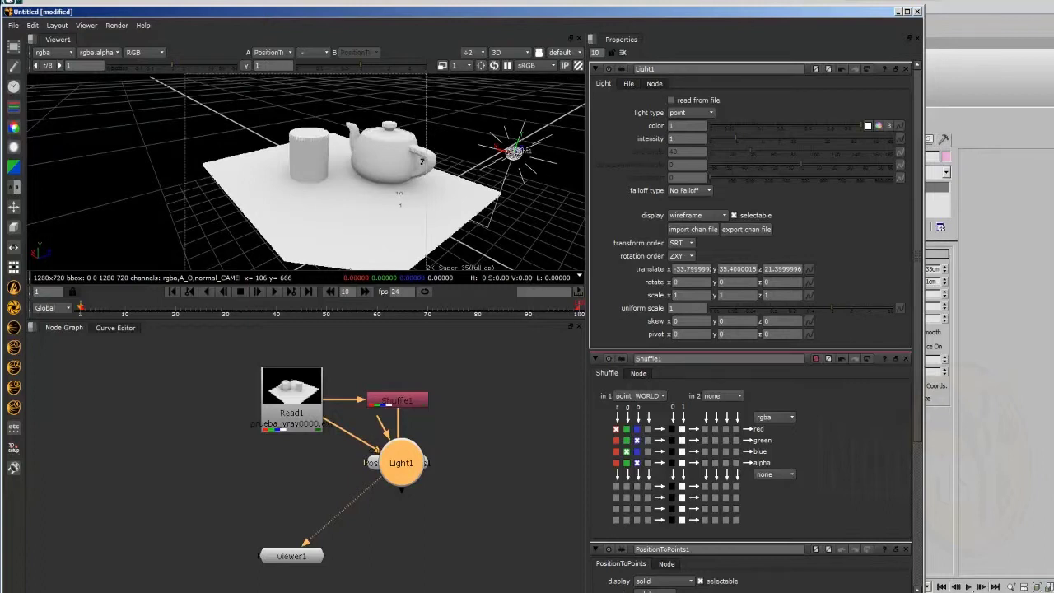
left_click_drag(422, 161, 410, 162, "ctrl")
left_click_drag(486, 141, 417, 163)
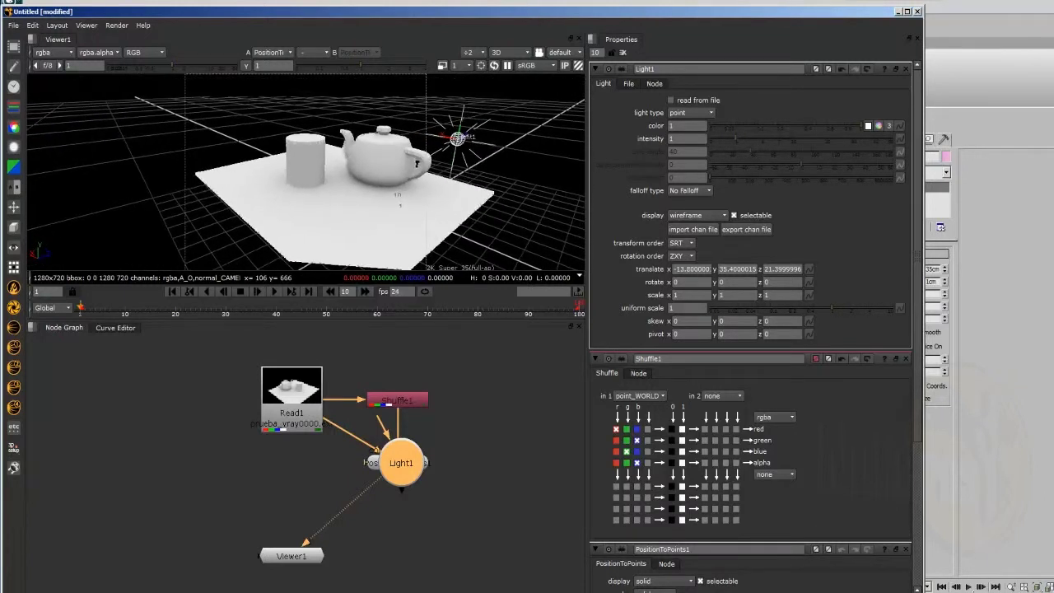
scroll(418, 163, "up", 5)
scroll(418, 163, "down", 5)
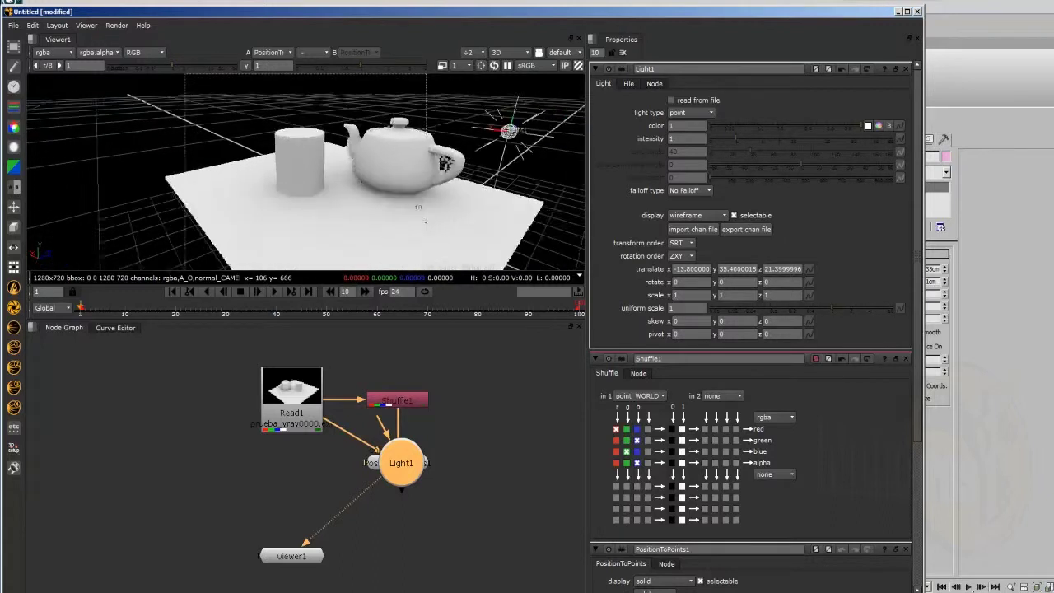
Move the Light1 node clear of the PositionToPoints node and select PositionToPoints
left_click_drag(291, 391, 288, 383)
left_click_drag(401, 461, 486, 410)
left_click(396, 462)
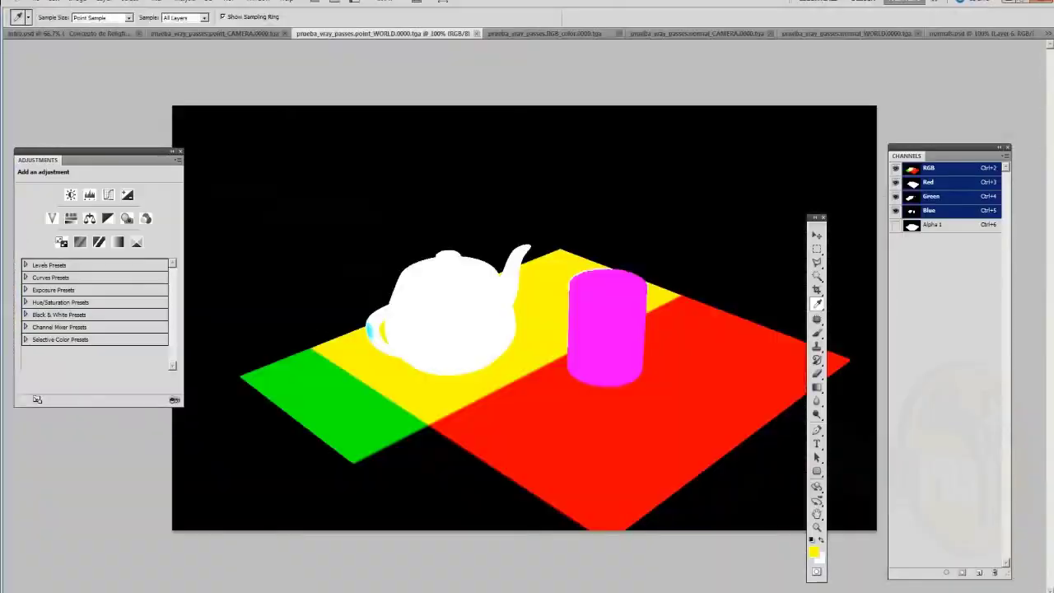
Switch to Photoshop and open nukeros_relight_techniques_ESP.psd to review the three relighting cases
left_click(33, 2)
left_click(50, 25)
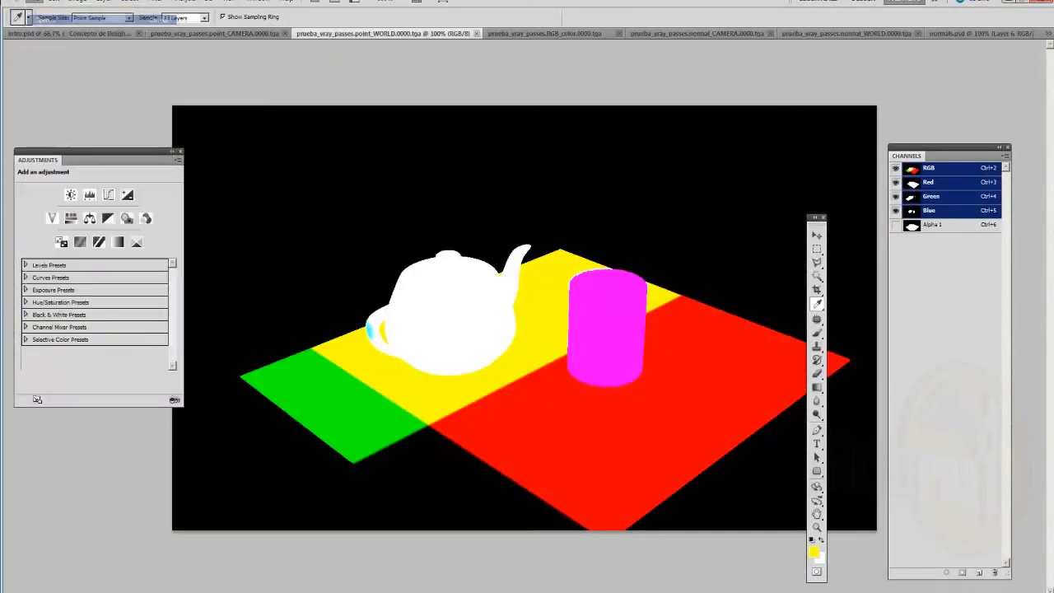
double_click(631, 144)
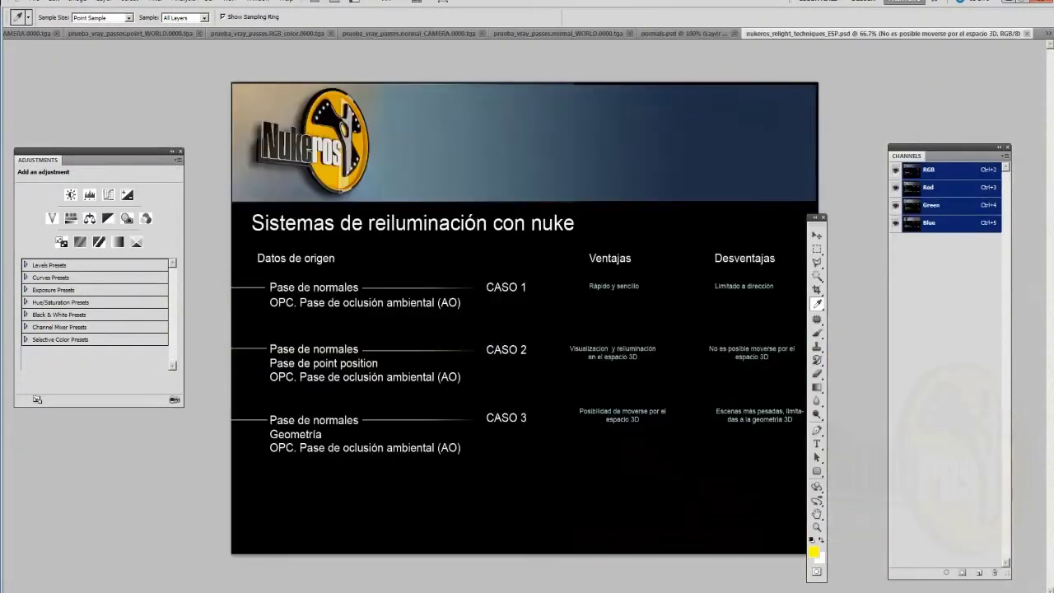
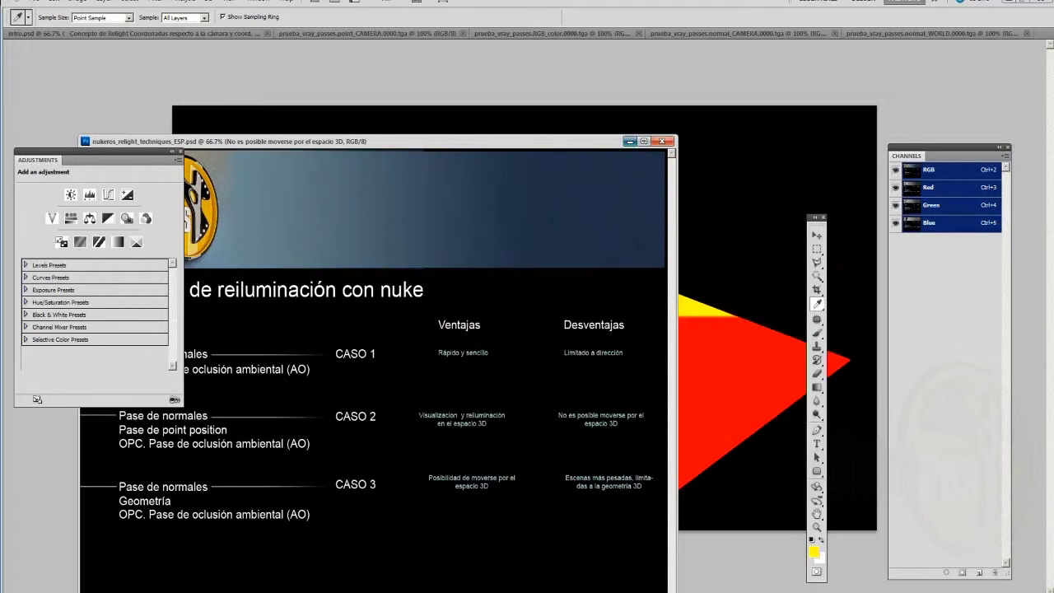
Clear the point_CAMERA and normal_WORLD images out of the way and undock normal_CAMERA into its own window
left_click_drag(368, 33, 370, 83)
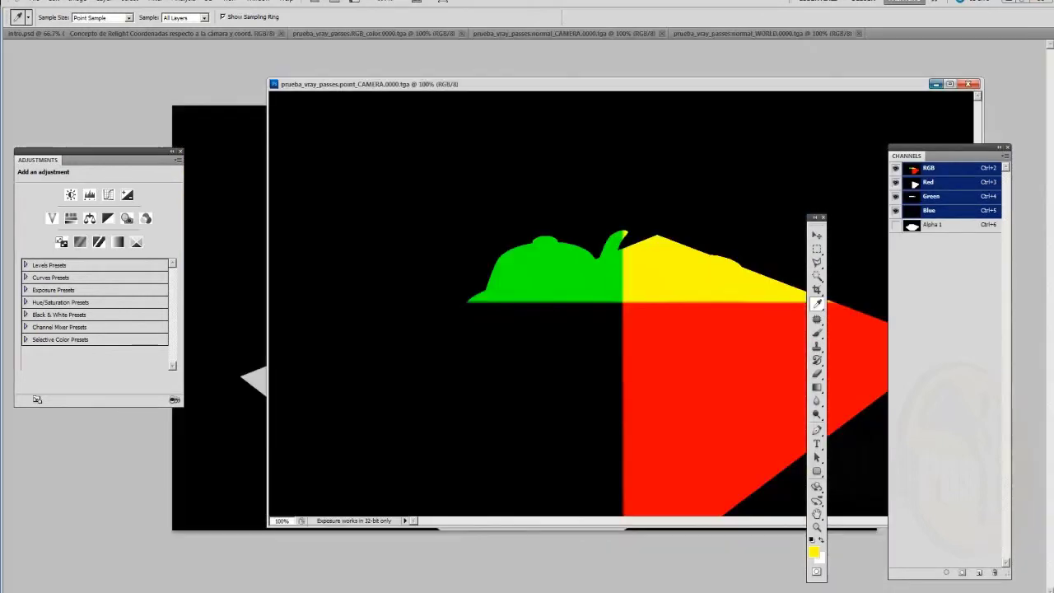
left_click(936, 84)
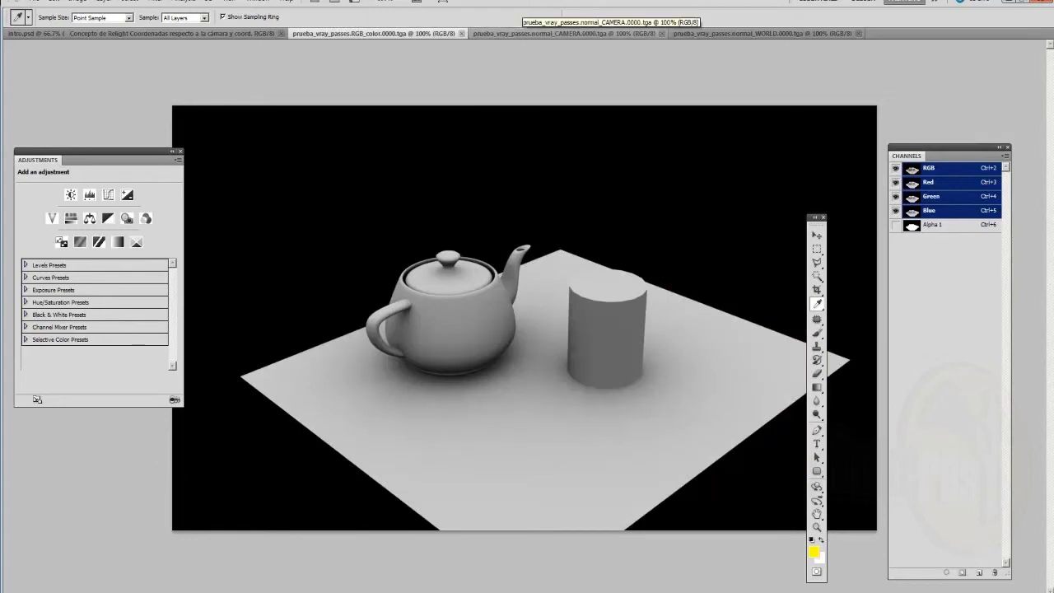
left_click_drag(534, 34, 314, 94)
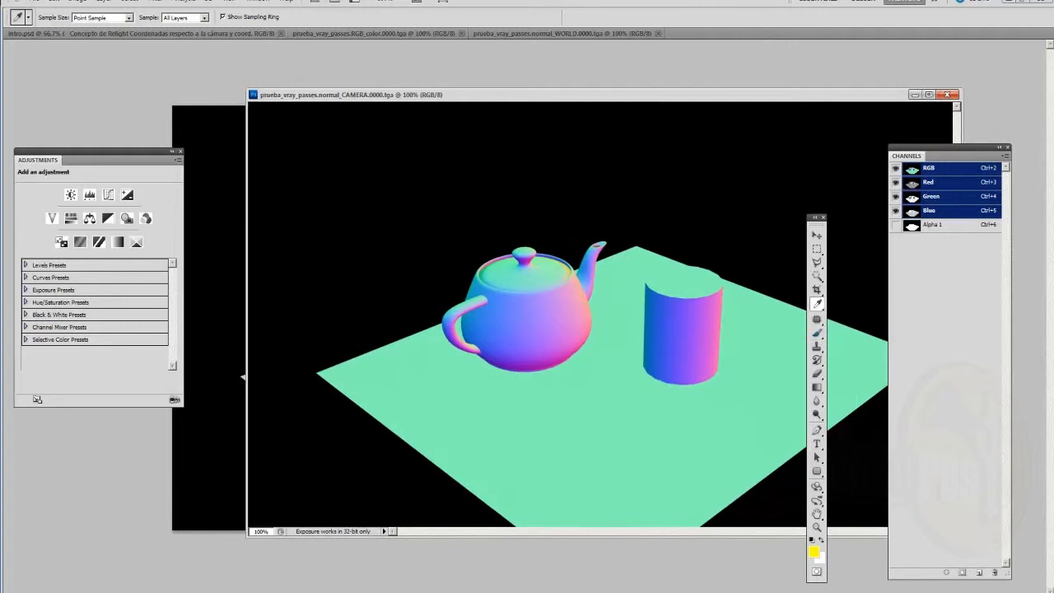
left_click_drag(539, 34, 151, 74)
key("ctrl+w")
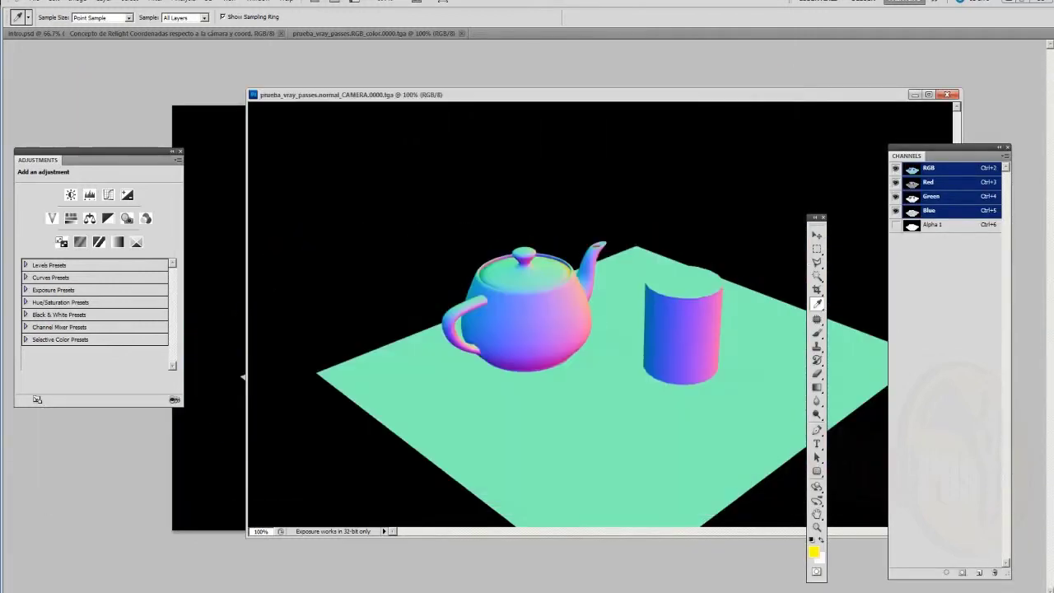
Close intro.psd and undock the RGB_color image into its own window overlapping the normal_CAMERA image
left_click_drag(371, 34, 362, 96)
left_click_drag(535, 108, 689, 195)
left_click_drag(142, 34, 144, 54)
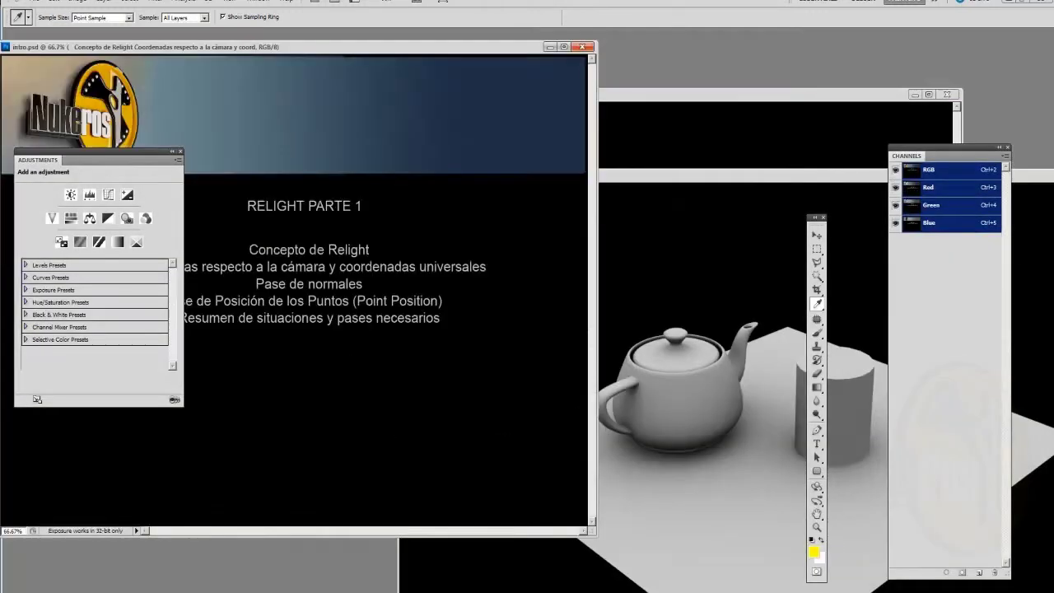
left_click(583, 47)
left_click_drag(626, 176, 364, 134)
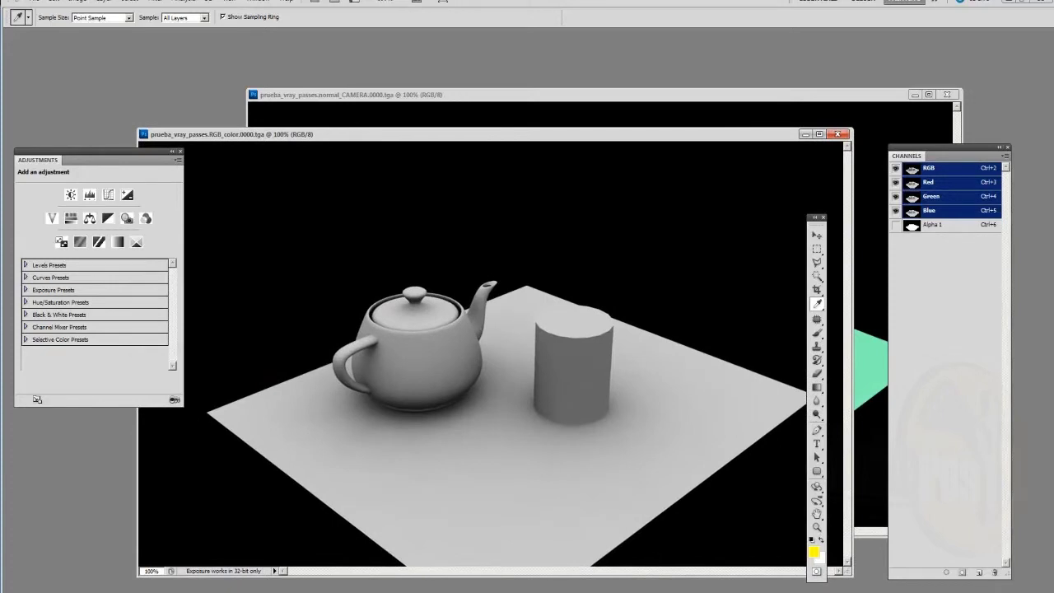
Copy the red channel of the normal_CAMERA image into the RGB_color image as a new channel named derechas
key("ctrl+Tab")
key("v")
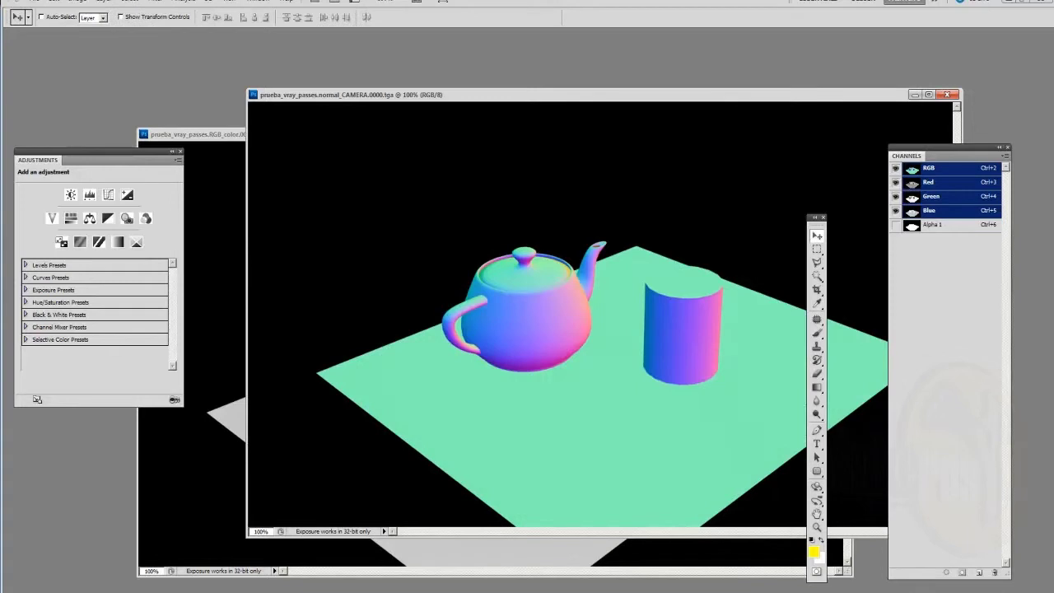
key("ctrl+3")
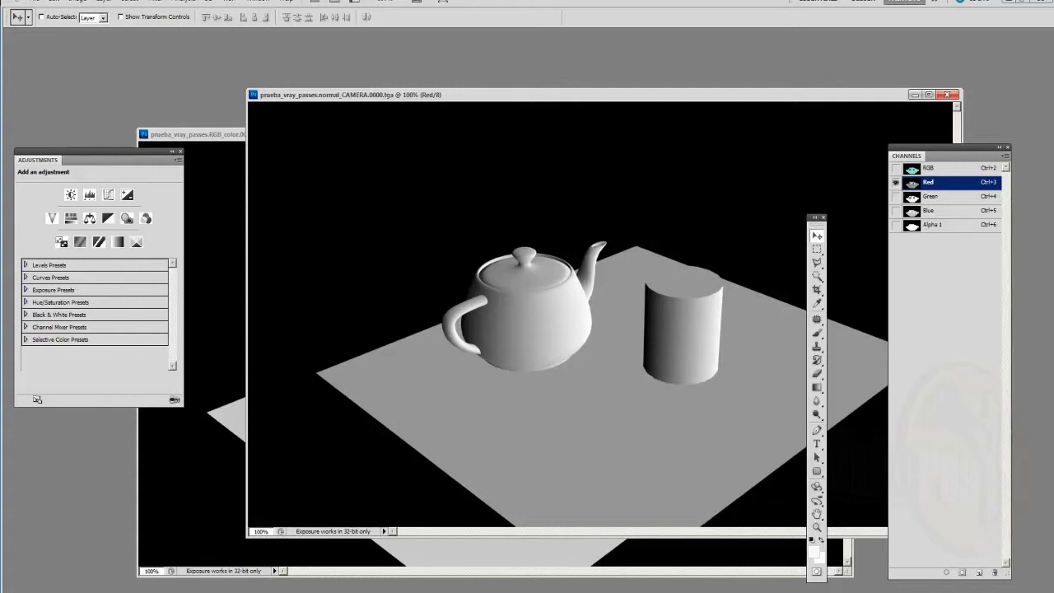
left_click_drag(576, 94, 662, 79)
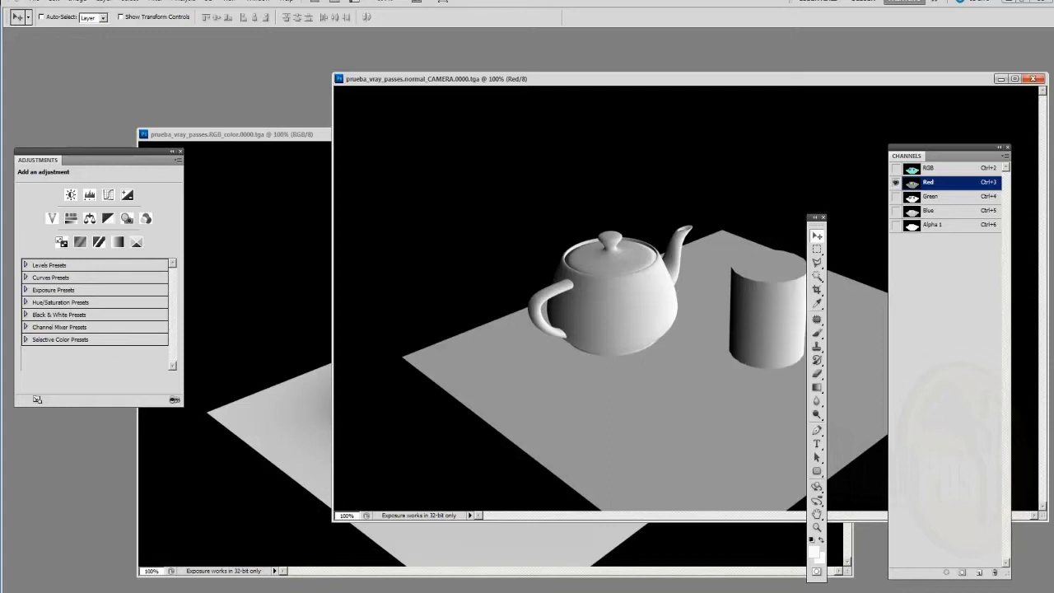
left_click_drag(930, 182, 280, 316)
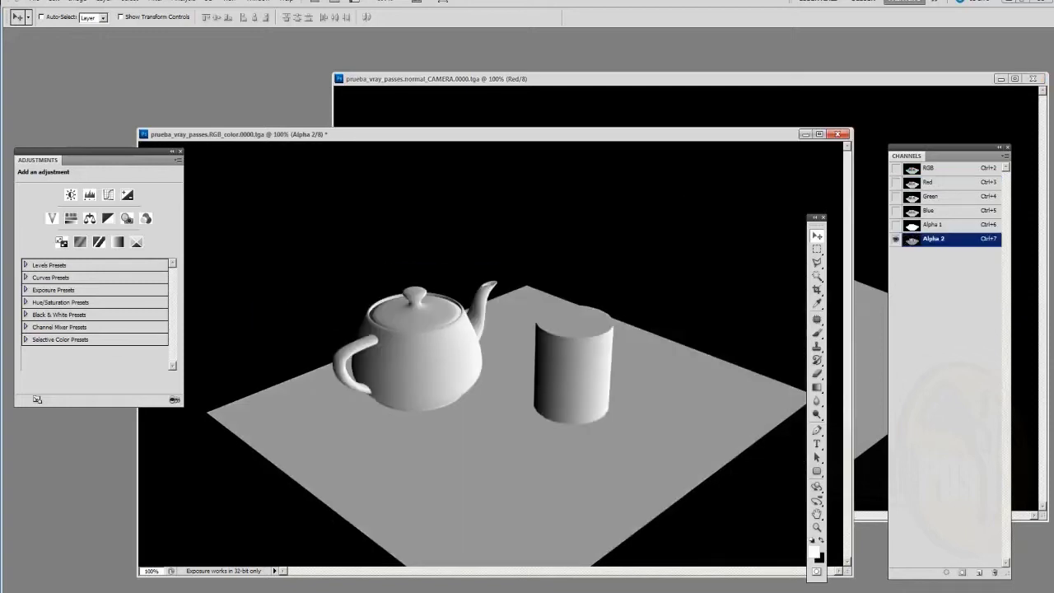
double_click(947, 239)
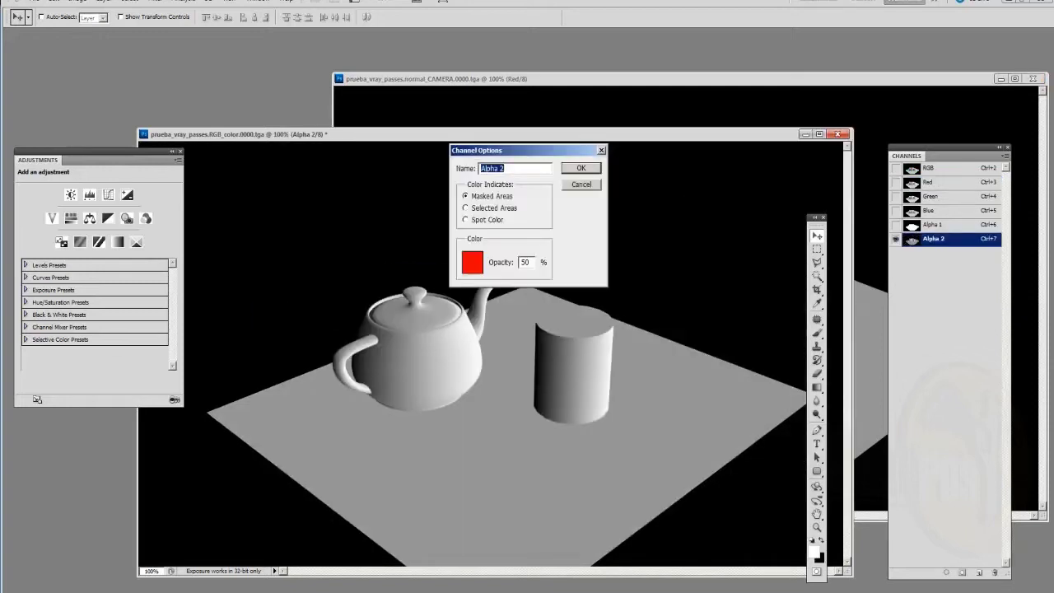
type("dee")
type("echas")
key("Return")
Invert the red channel of the normal_CAMERA image inside a selection loaded from Alpha 1, and clear the selection
key("ctrl+Tab")
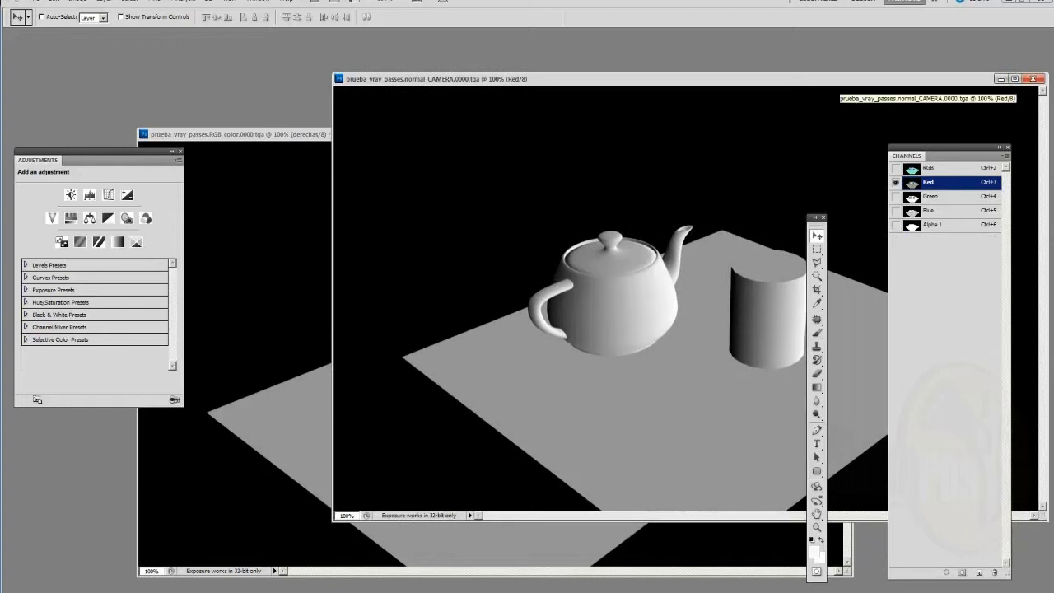
key("ctrl+alt+6")
key("ctrl+i")
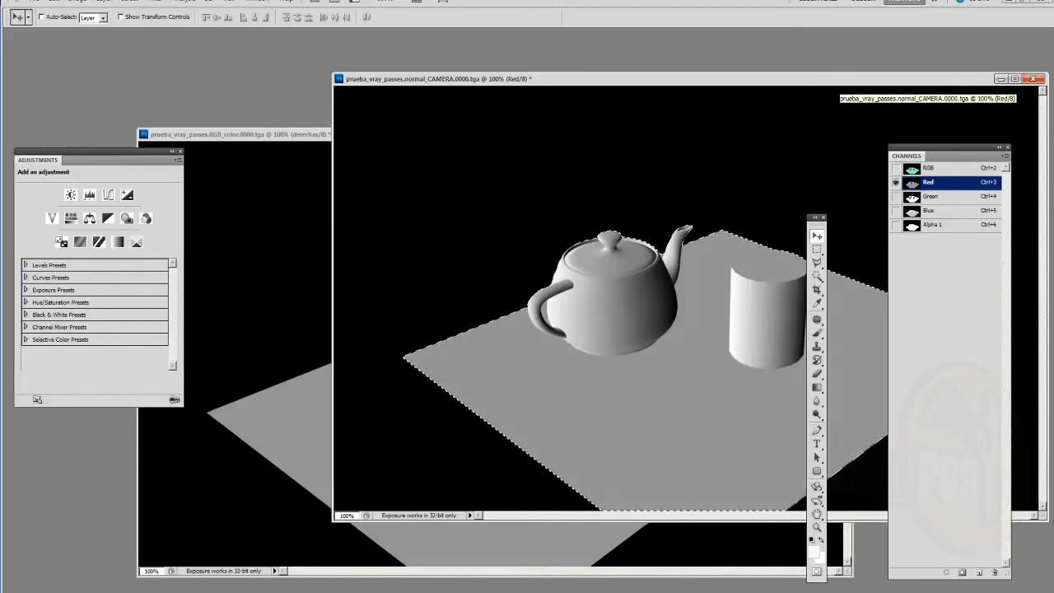
key("ctrl+d")
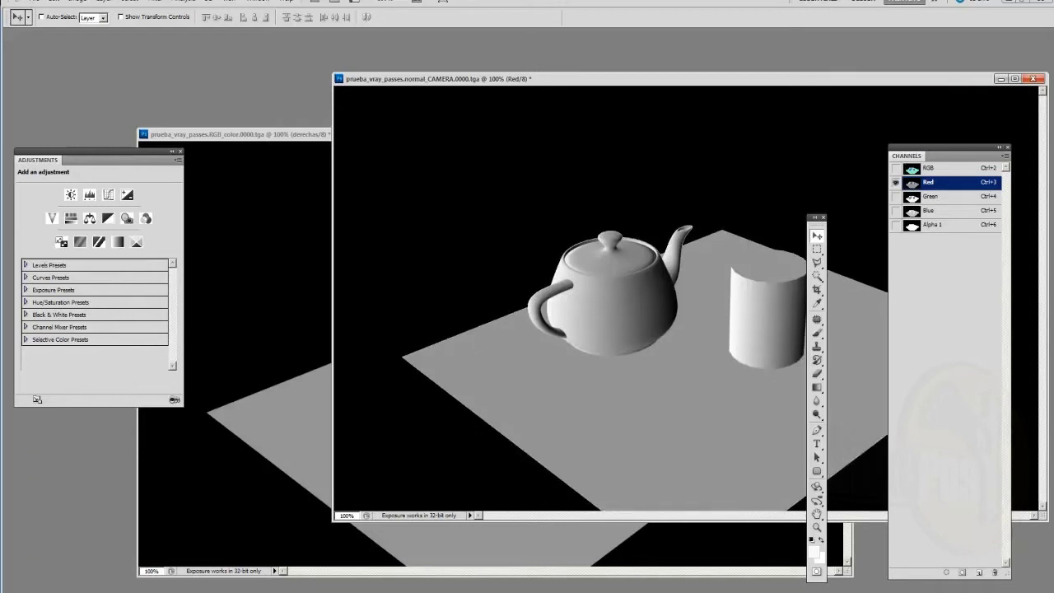
Copy the inverted red channel into the RGB_color image and name the new channel izquierdas
left_click_drag(494, 370, 263, 387, "shift")
double_click(933, 253)
type("izquierda")
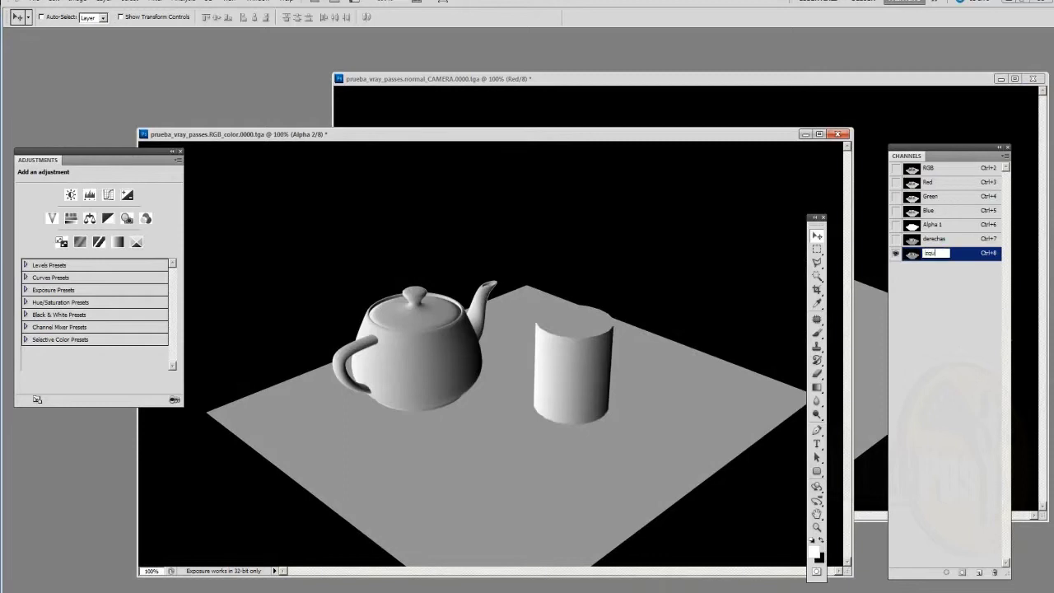
type("s")
key("Return")
Copy the green channel of the normal_CAMERA image into the RGB_color image and name the new channel superior
key("ctrl+Tab")
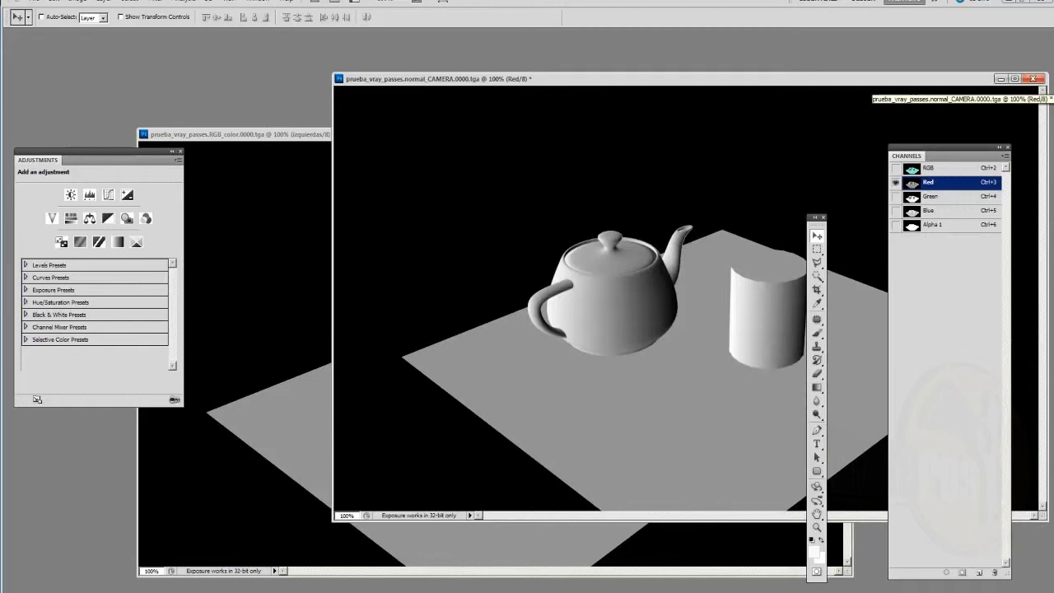
left_click(896, 197)
left_click(896, 182)
left_click(934, 196)
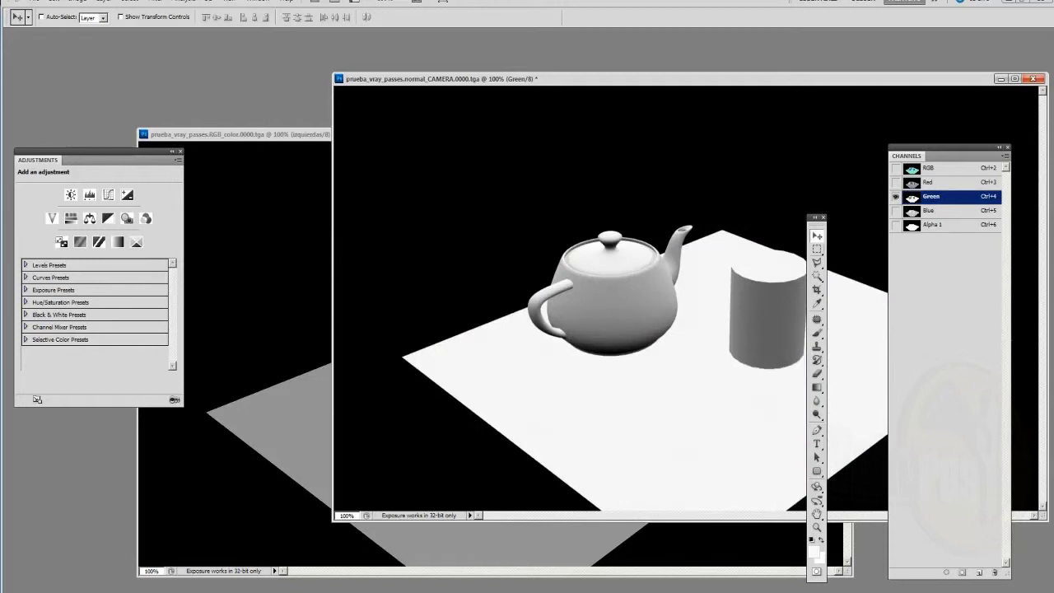
left_click_drag(453, 322, 271, 361)
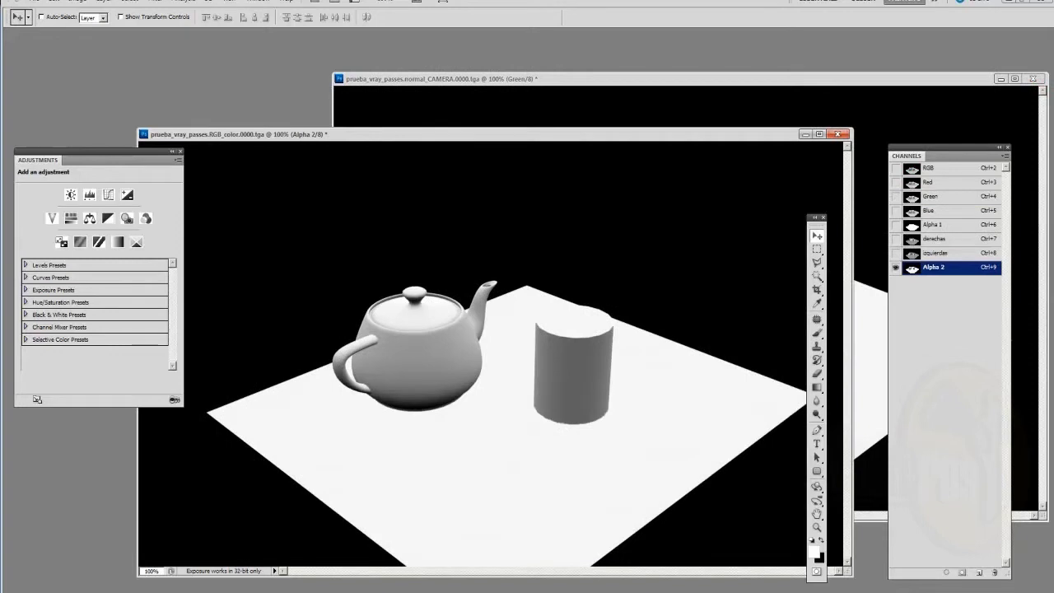
double_click(933, 267)
type("superior")
key("Return")
Invert the green channel of the normal_CAMERA image inside the active object selection
left_click(869, 239)
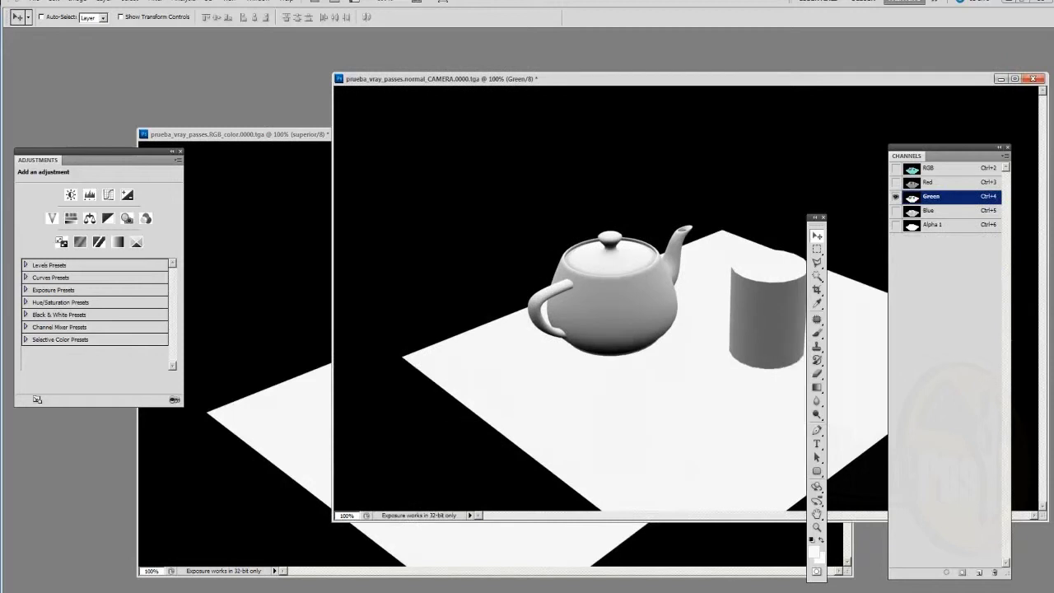
key("ctrl+i")
left_click_drag(535, 362, 262, 362, "shift")
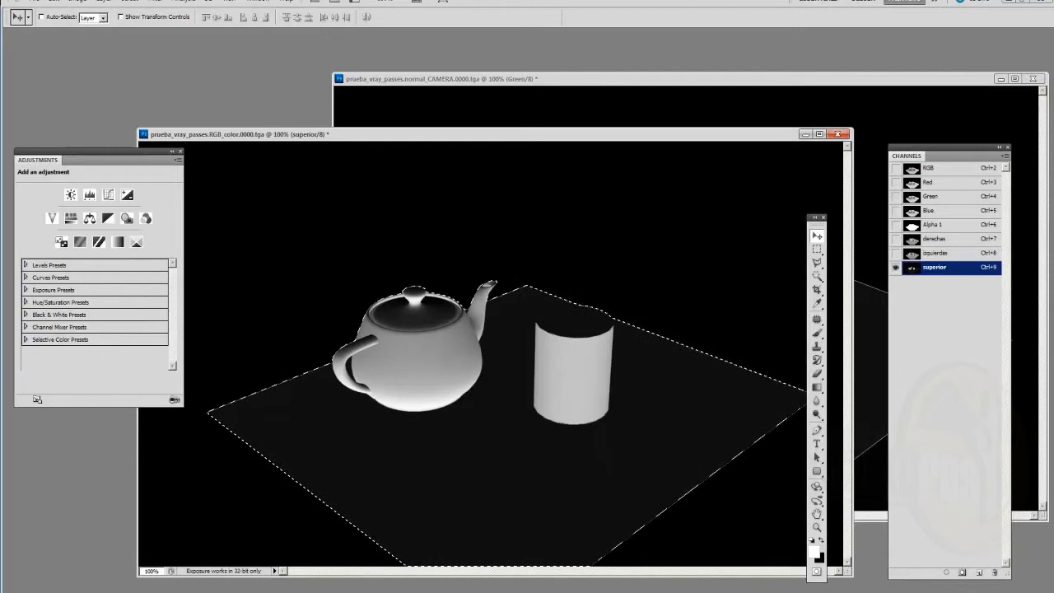
key("ctrl+z")
left_click(869, 239)
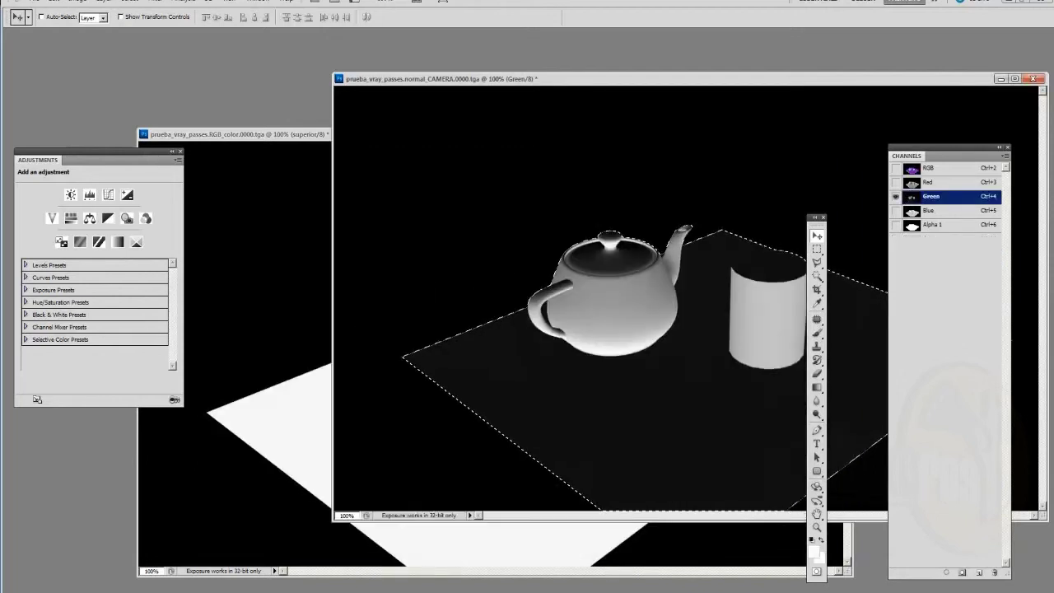
Copy the inverted green channel into the RGB_color image as a new channel named inferiores, and return to the RGB composite
left_click_drag(947, 197, 253, 423)
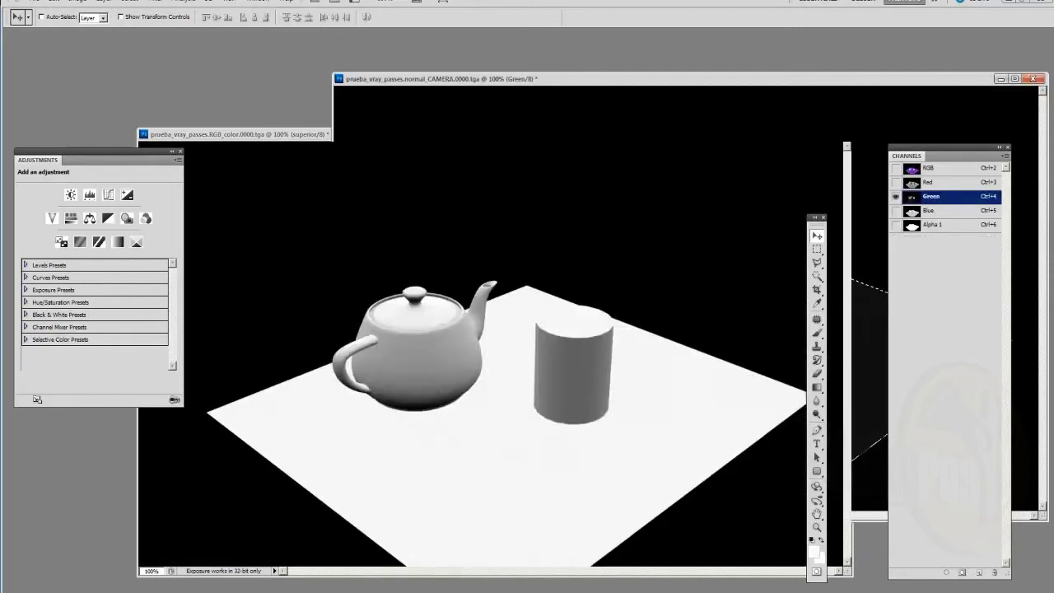
double_click(932, 281)
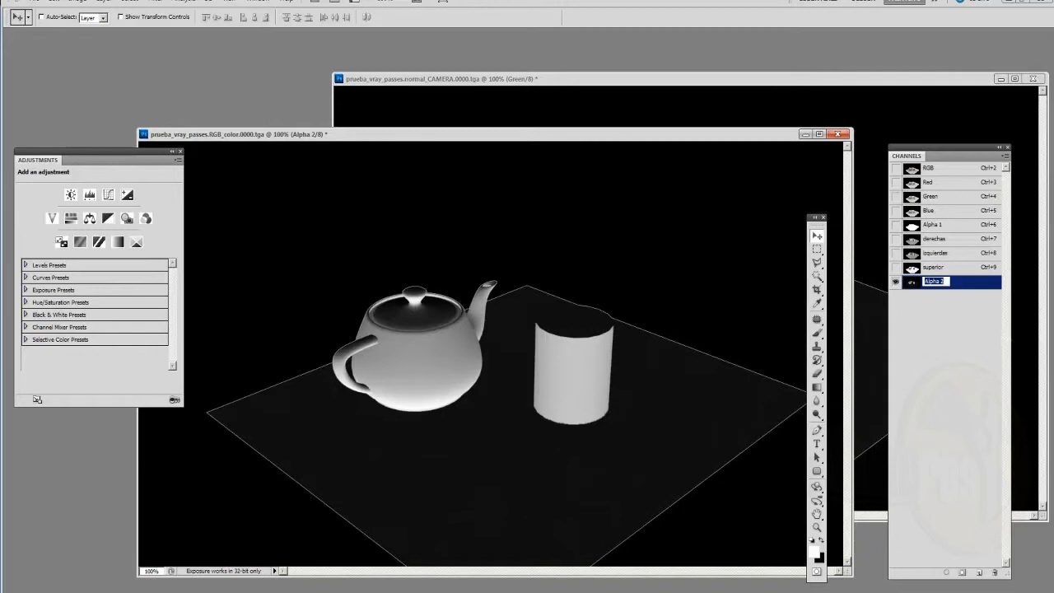
type("inferiores")
key("Return")
key("ctrl+2")
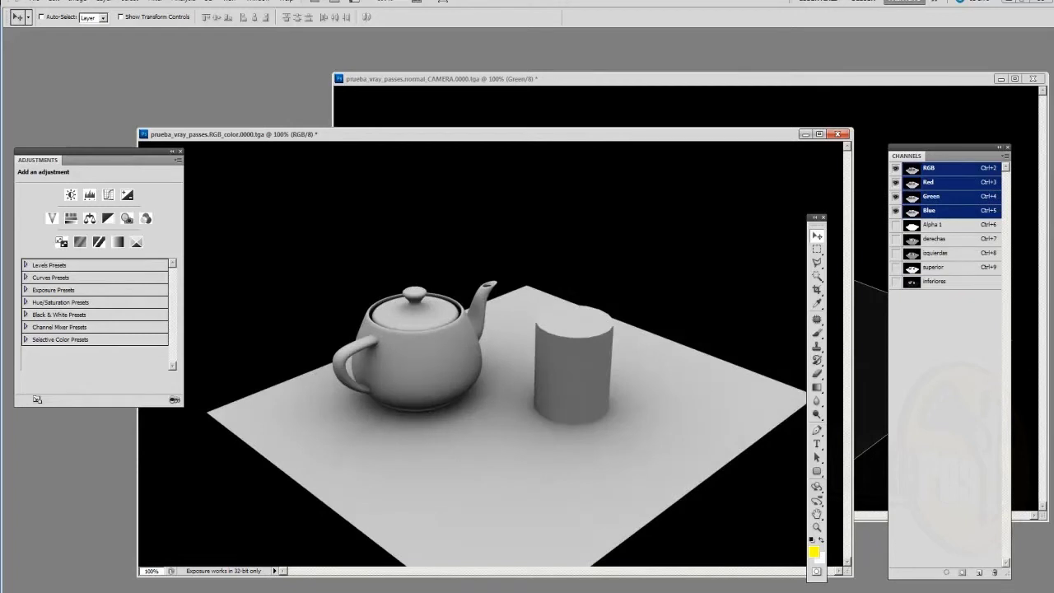
Close the normal_CAMERA image and reposition the RGB_color image window in the workspace
left_click(1040, 78)
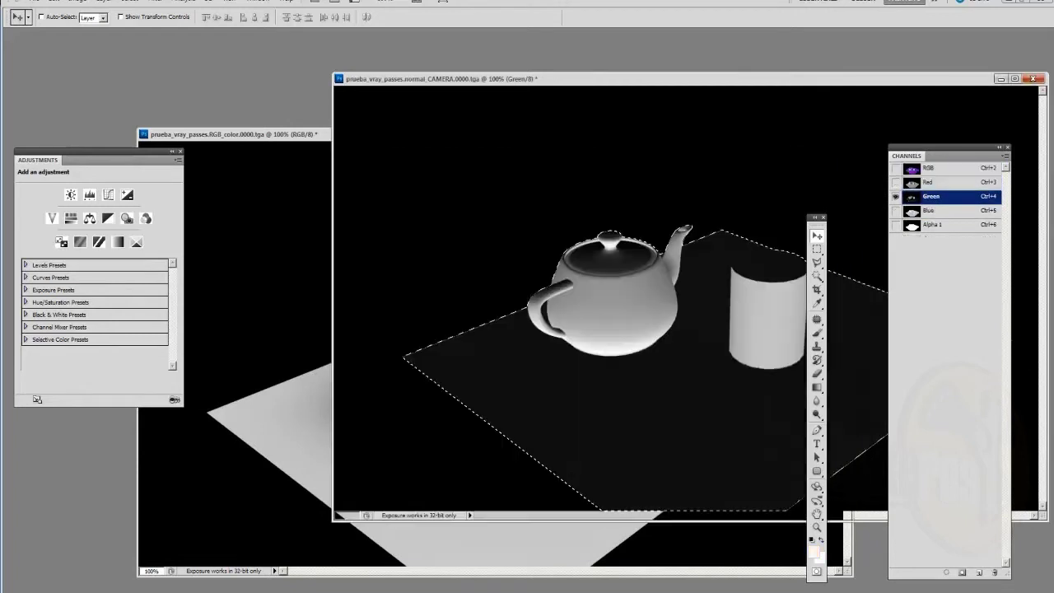
left_click(552, 236)
left_click_drag(247, 133, 275, 76)
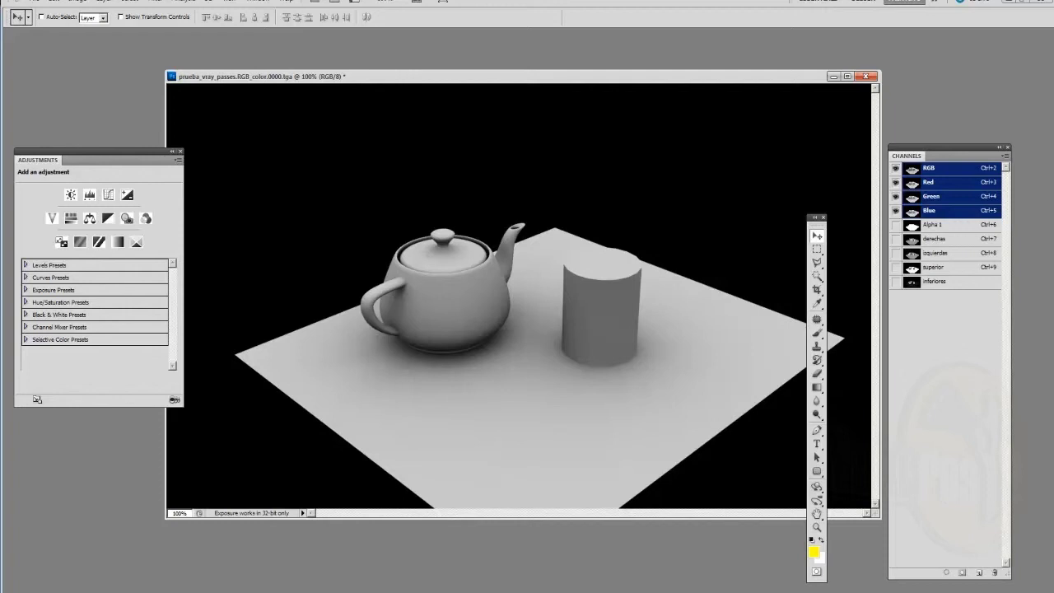
Load the derechas channel as a selection and add a Hue/Saturation adjustment layer masked by it
key("ctrl+alt+2")
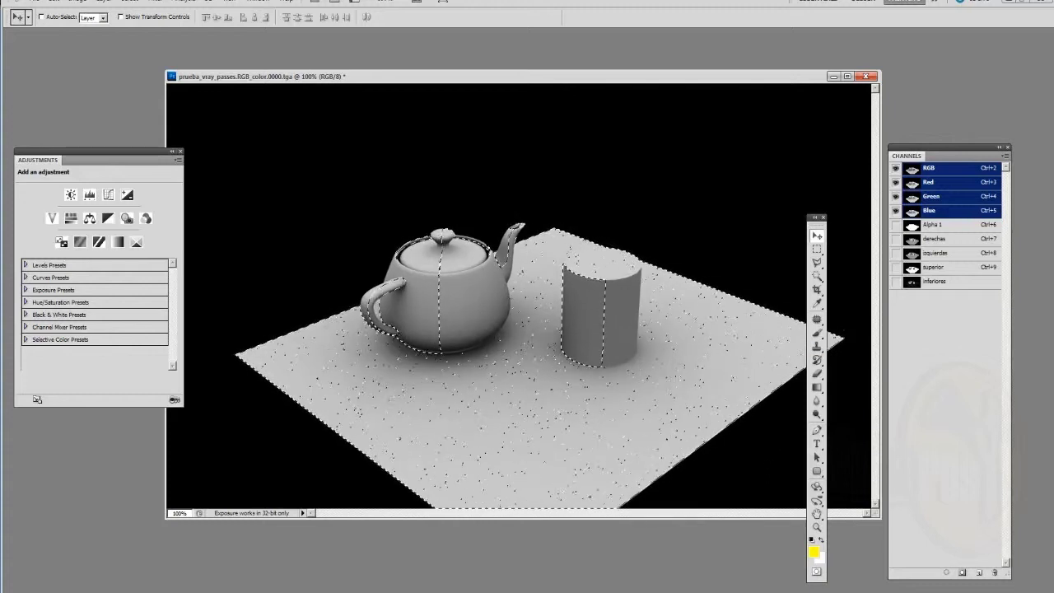
key("F7")
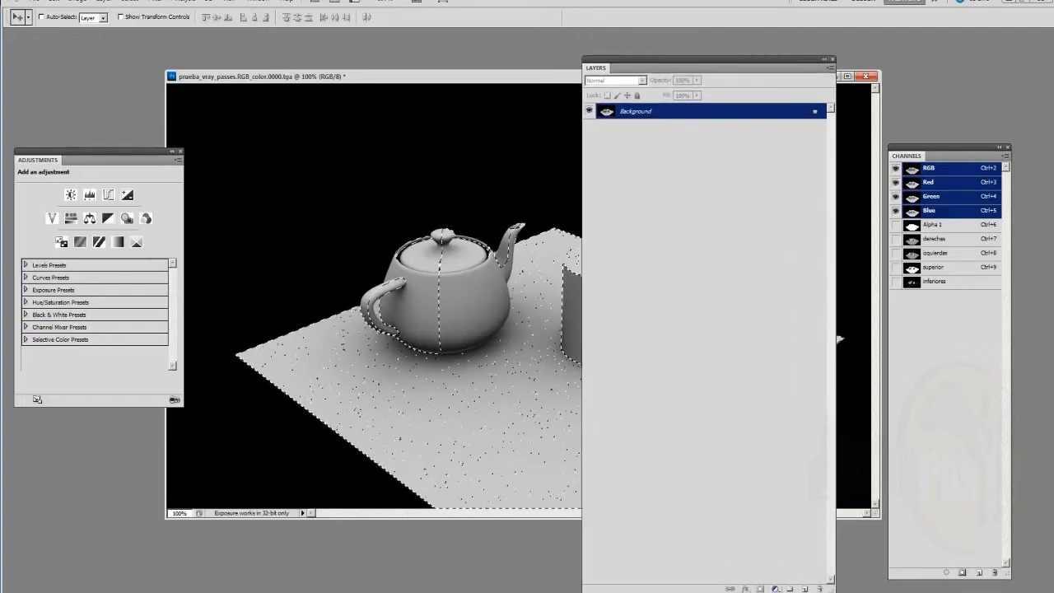
left_click(774, 589)
left_click(791, 487)
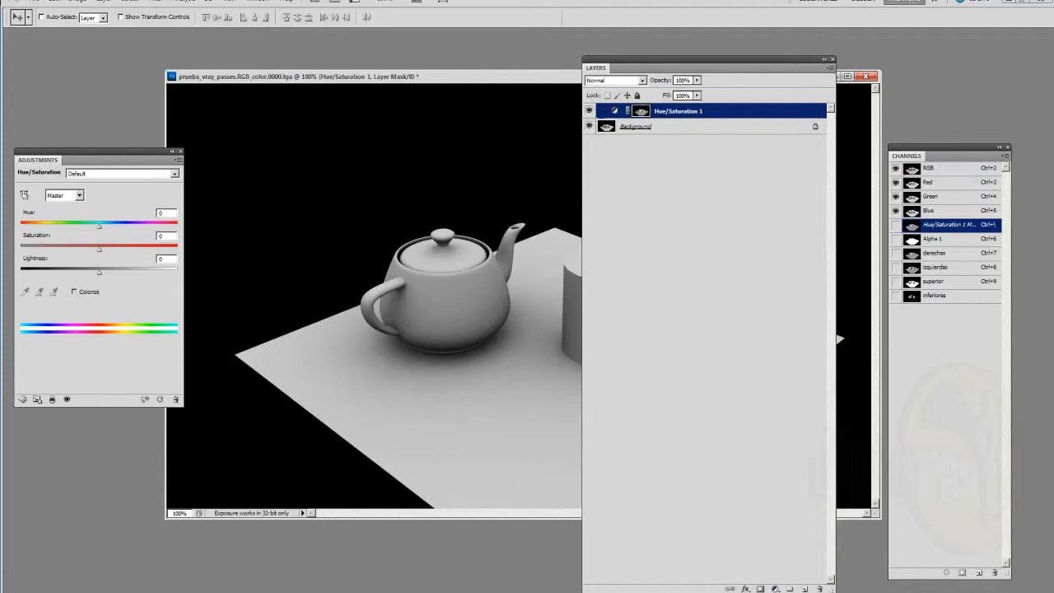
Colorize the derechas Hue/Saturation layer red with hue 1 and saturation 65
left_click(74, 291)
left_click_drag(59, 248, 121, 248)
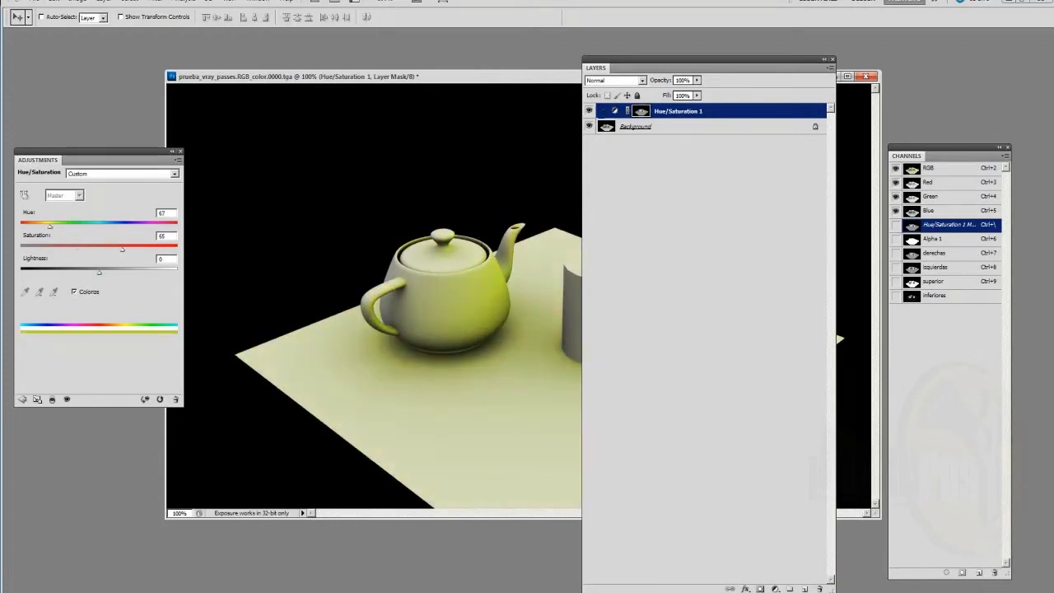
left_click_drag(46, 225, 21, 226)
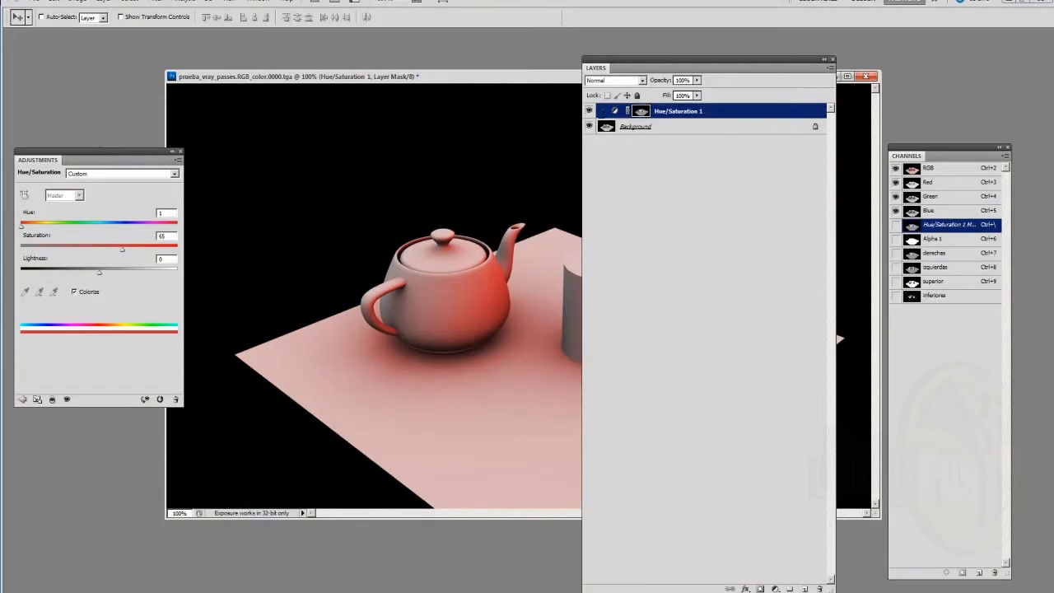
Add a second Hue/Saturation layer masked by the izquierdas channel, colorized blue with hue 222 and saturation 40
left_click(911, 281, "ctrl")
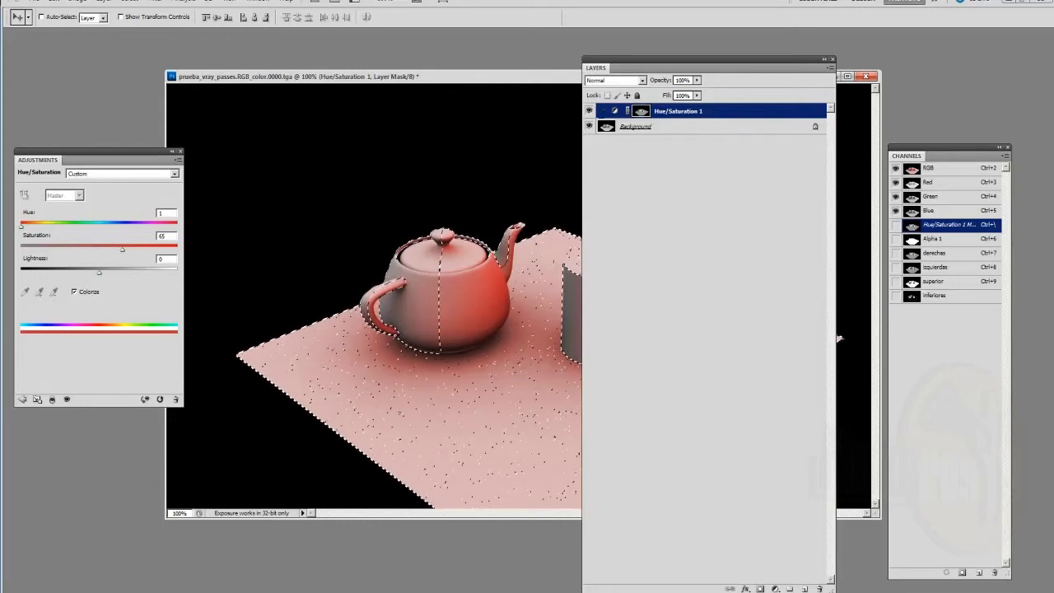
left_click(775, 589)
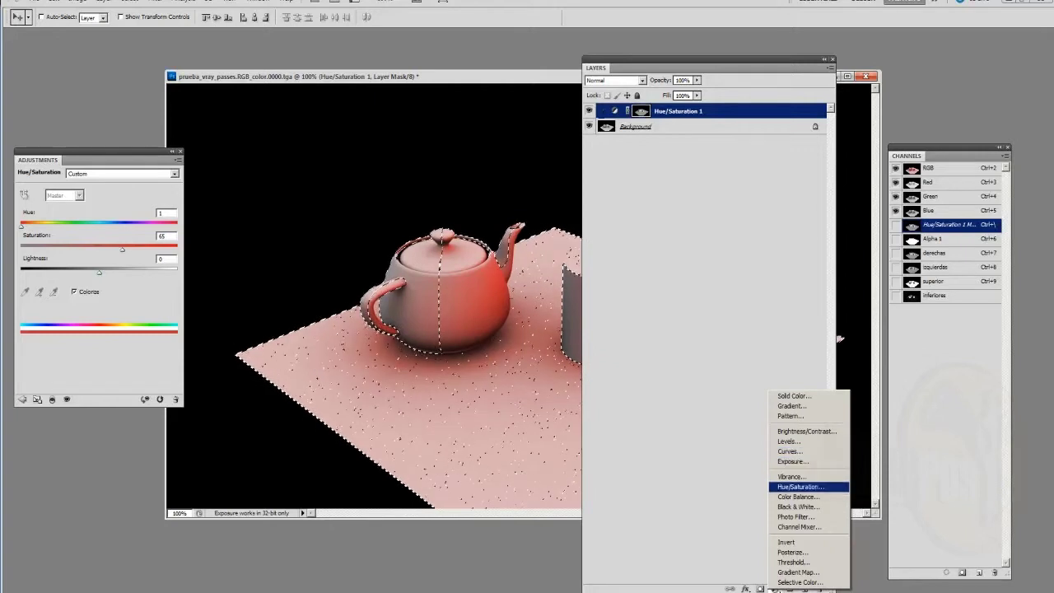
left_click(800, 486)
left_click(74, 292)
left_click_drag(139, 225, 116, 226)
left_click_drag(699, 67, 783, 69)
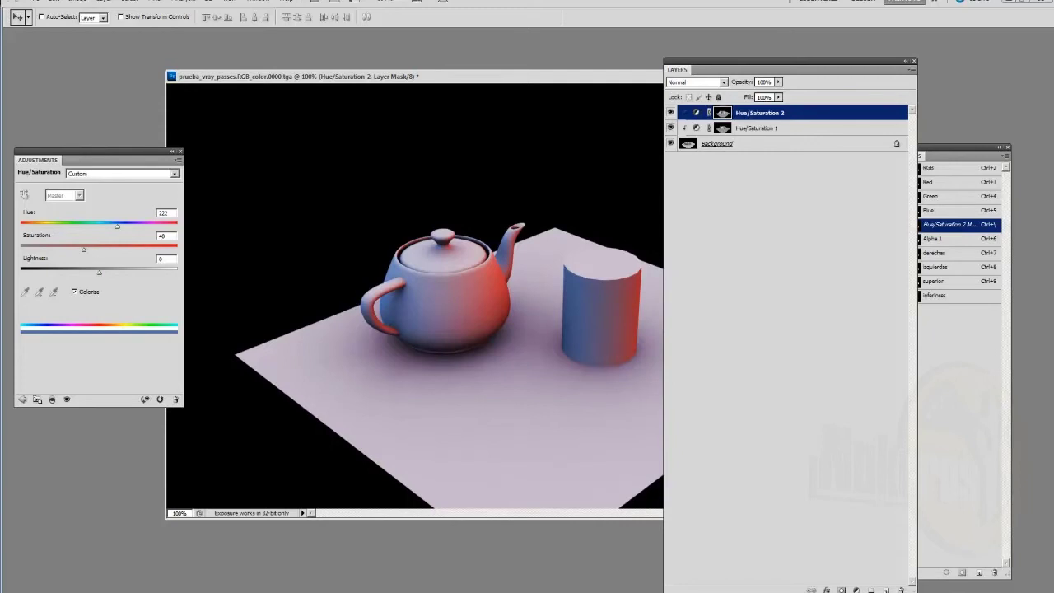
Load the superior channel as a selection and display it as a quick mask over the whole scene
left_click_drag(741, 69, 688, 64)
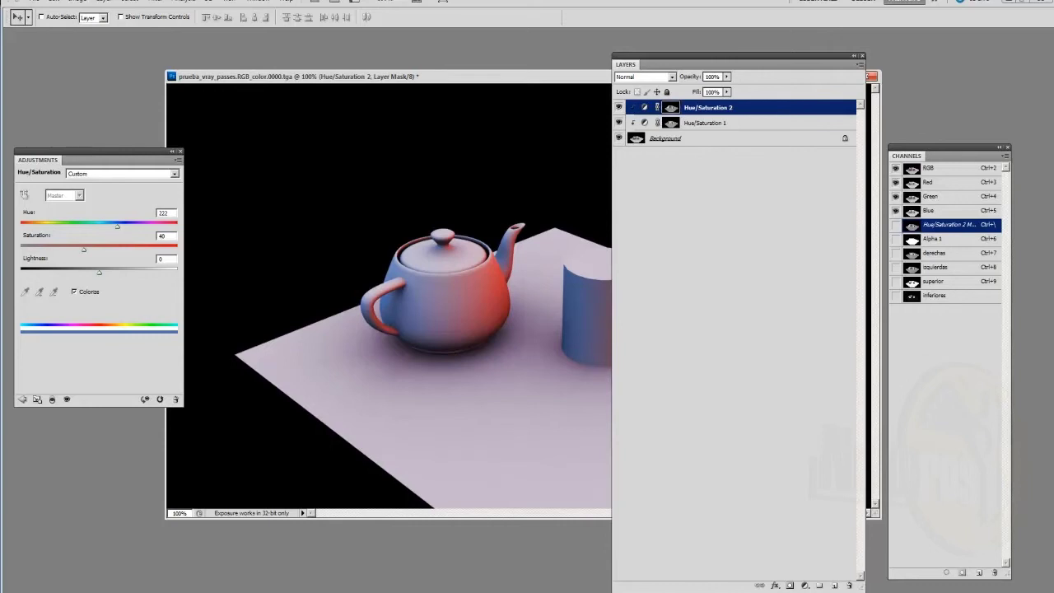
left_click(912, 281, "ctrl")
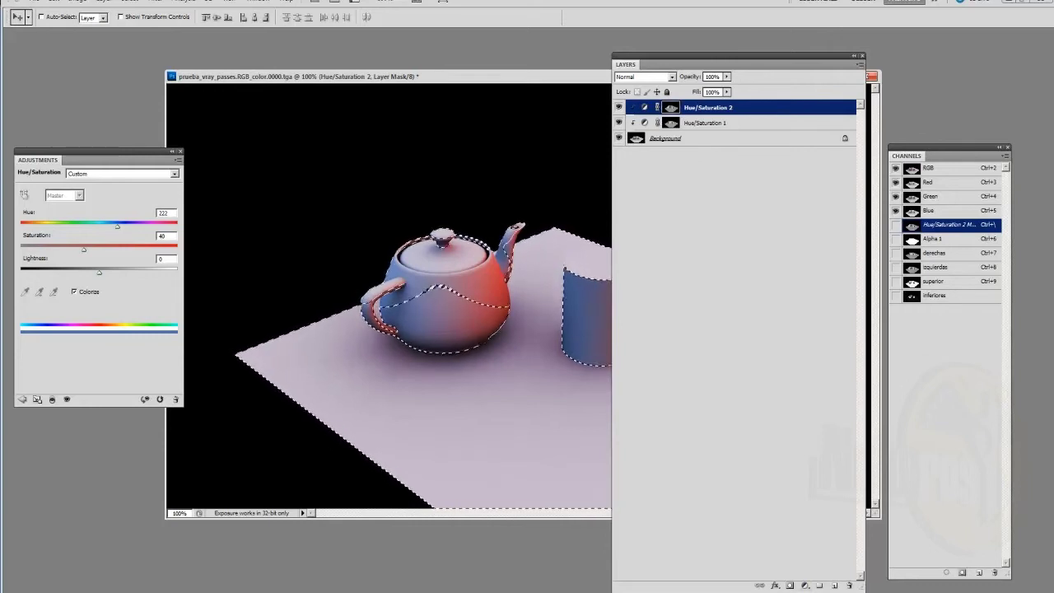
key("q")
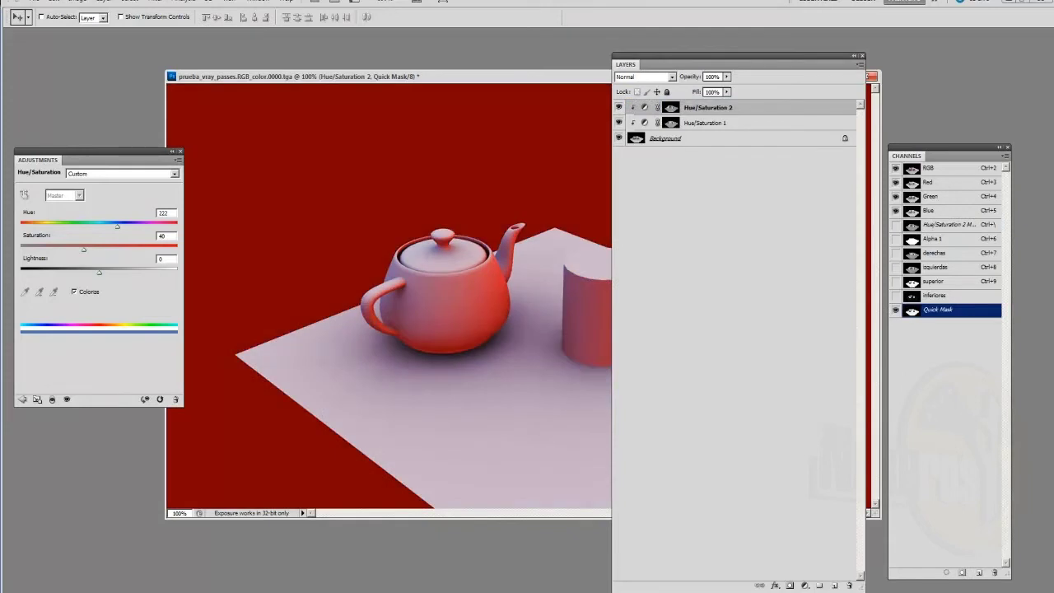
left_click_drag(659, 63, 786, 55)
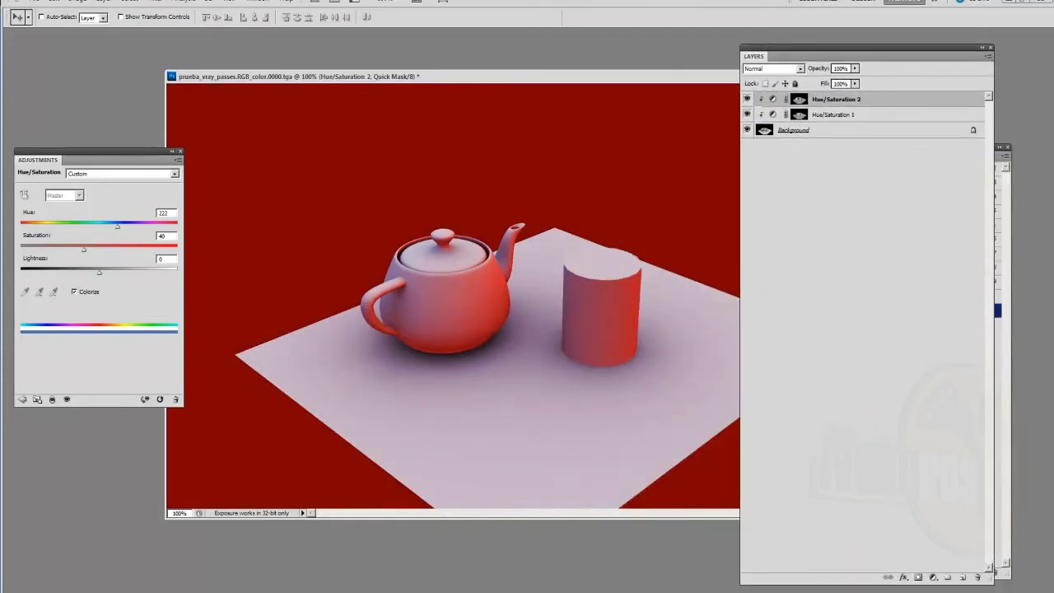
Darken the quick mask with Levels to tighten the superior selection, and convert it back to a selection
key("ctrl+l")
left_click_drag(837, 452, 965, 452)
left_click_drag(965, 452, 960, 452)
double_click(843, 465)
key("Return")
key("v")
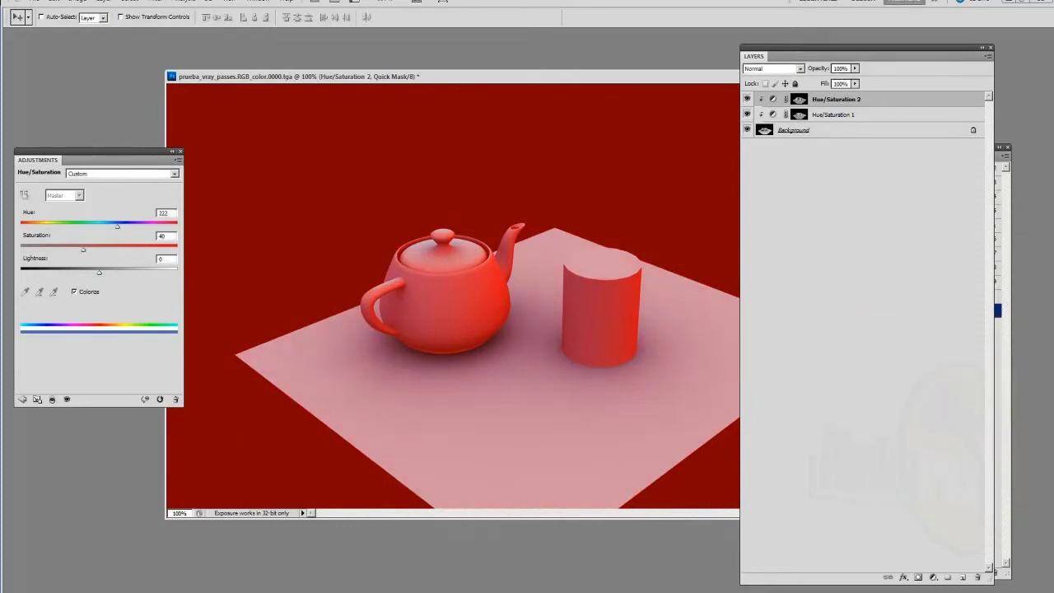
key("q")
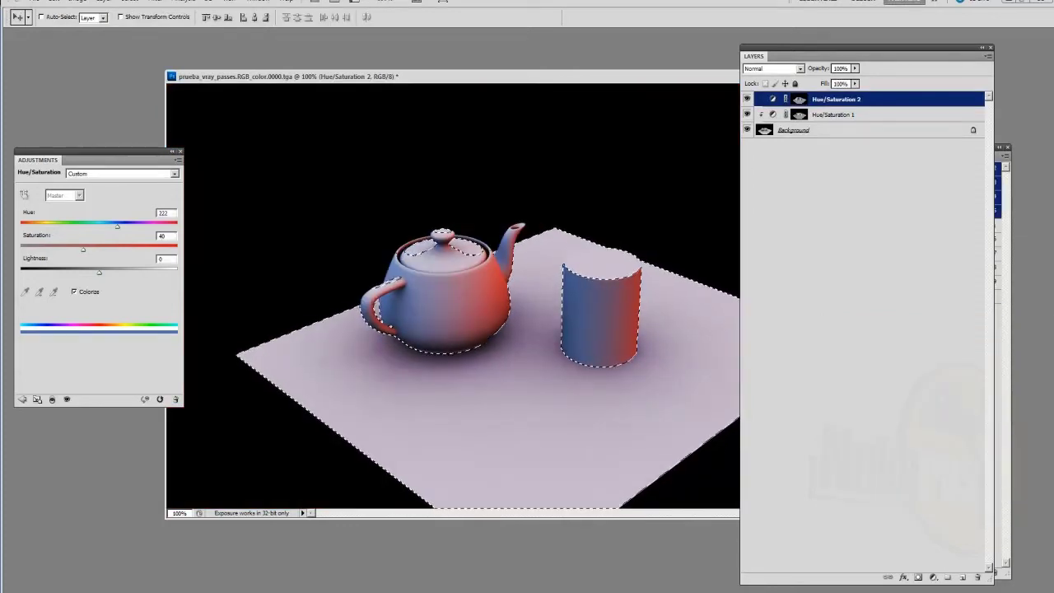
Add a third Hue/Saturation layer masked by the tightened superior selection, colorized yellow with hue 60 and saturation 46
left_click(932, 577)
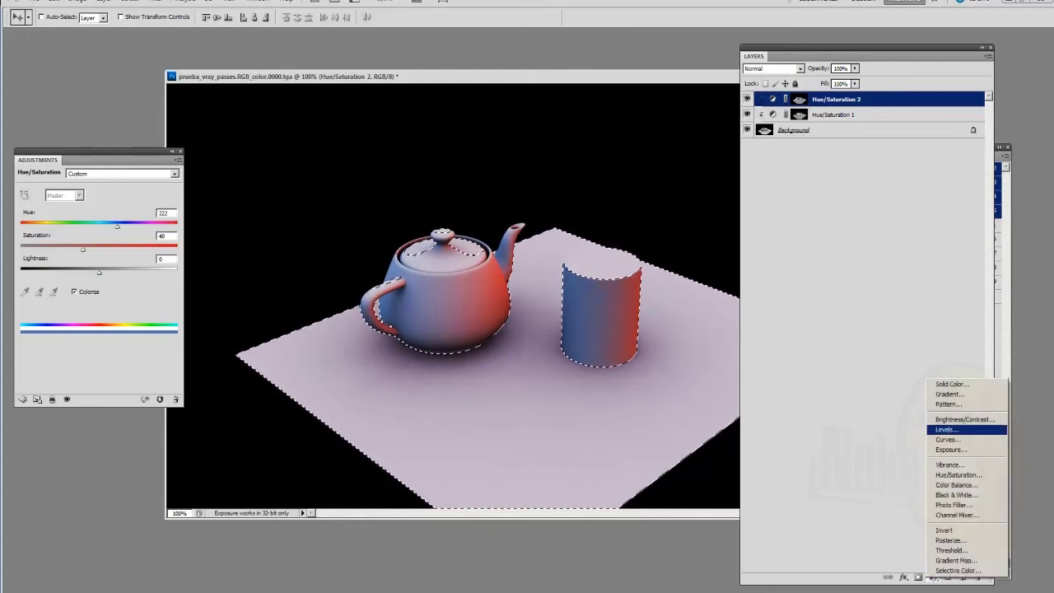
left_click(957, 475)
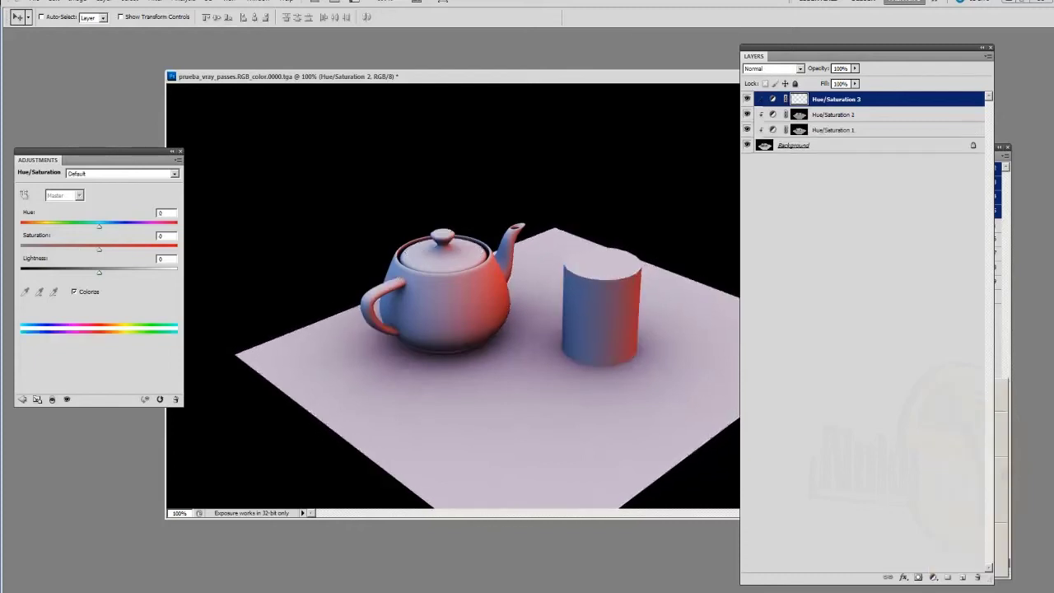
left_click_drag(99, 226, 91, 249)
left_click(74, 292)
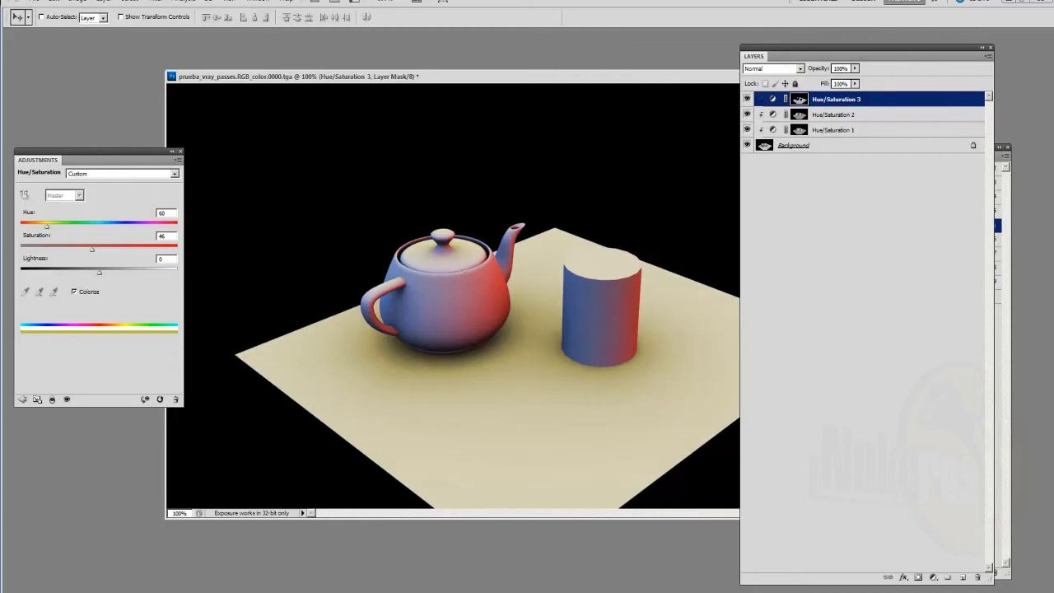
left_click_drag(288, 75, 179, 65)
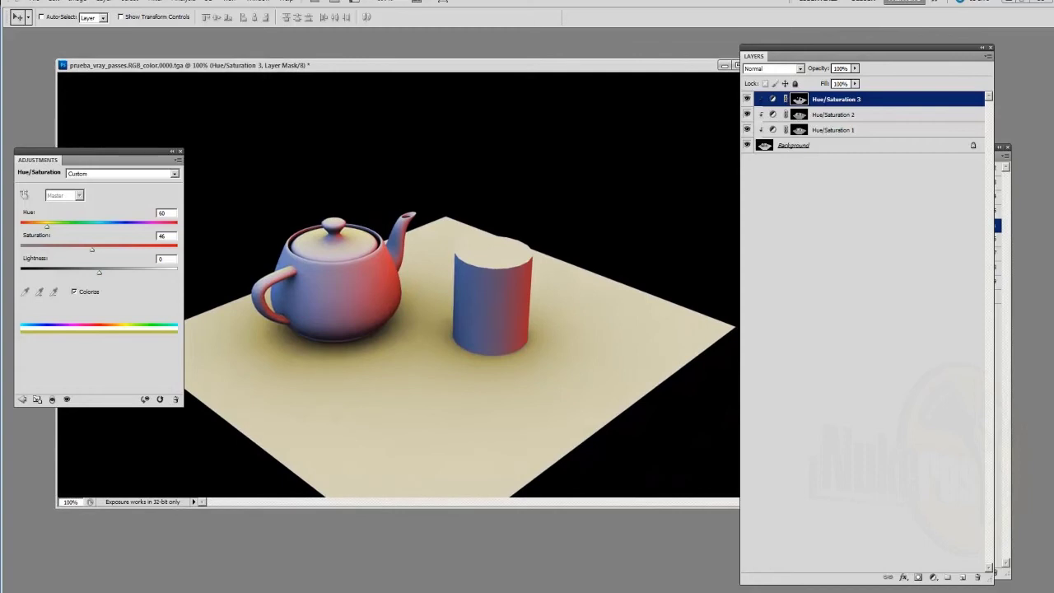